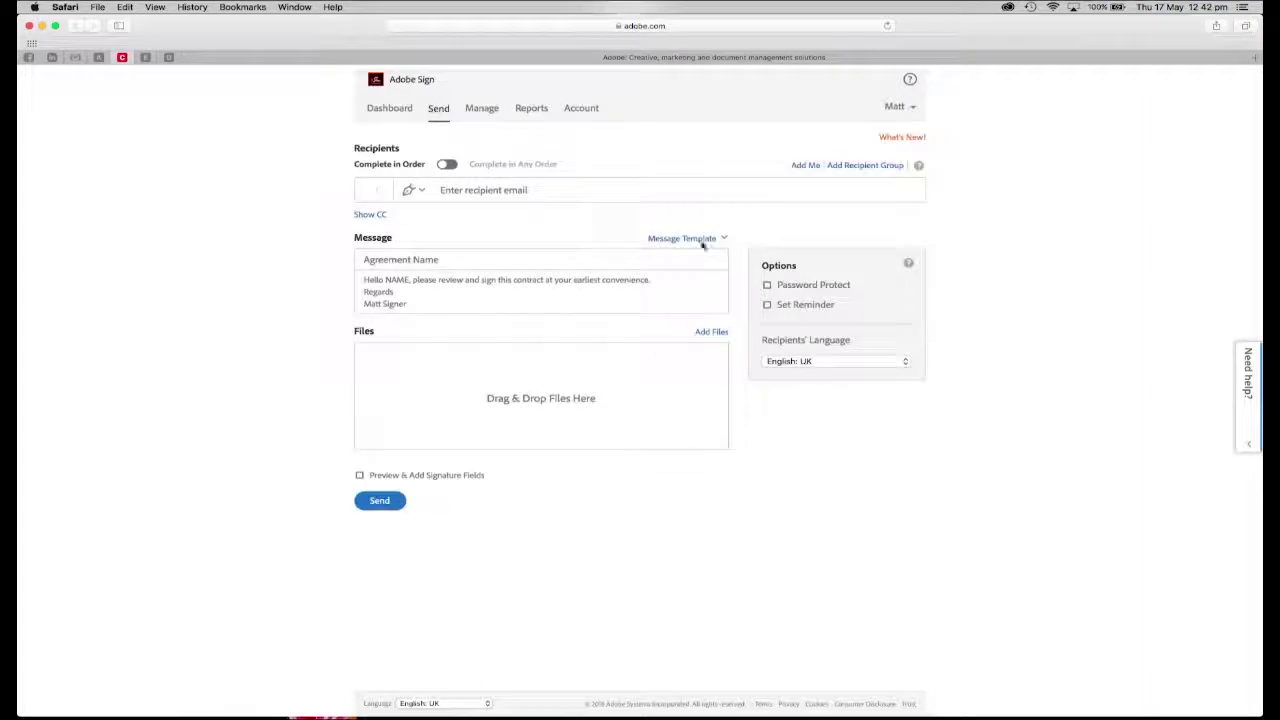
Attach the Acme Tax Accountant Form from Library Documents to the new agreement
{"action": "left_click", "coordinate": [703, 332]}
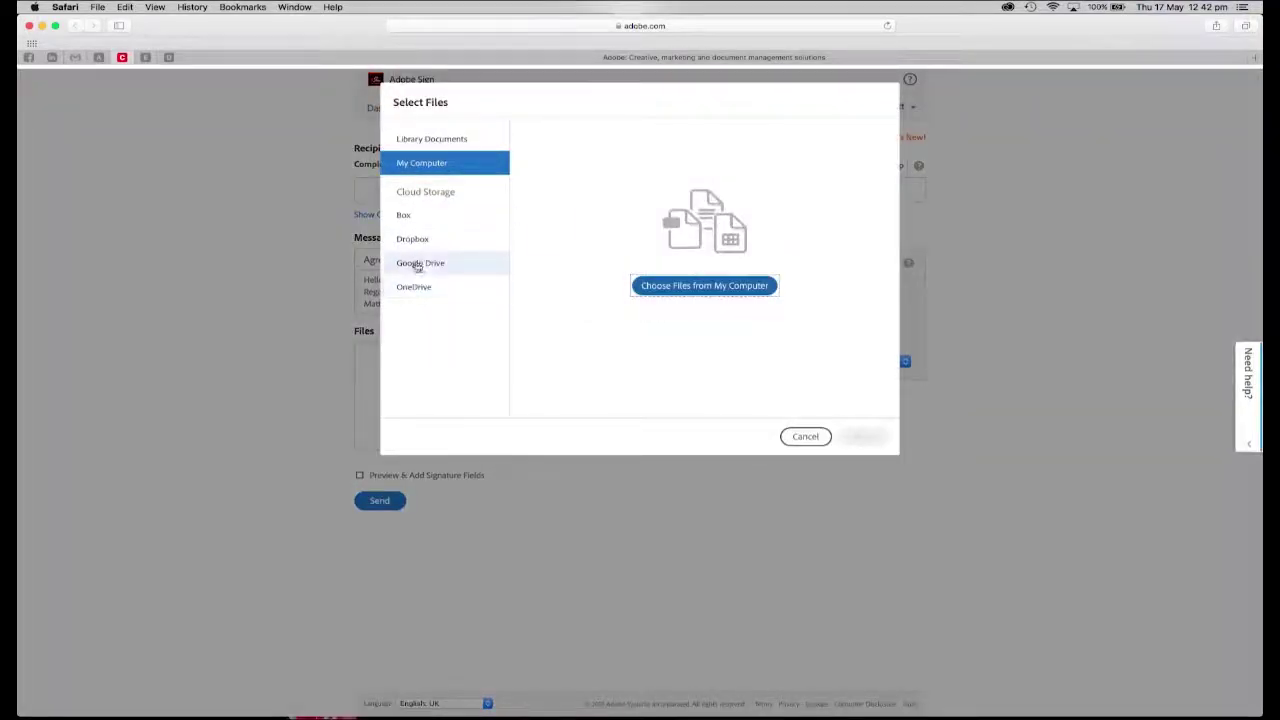
{"action": "left_click", "coordinate": [440, 138]}
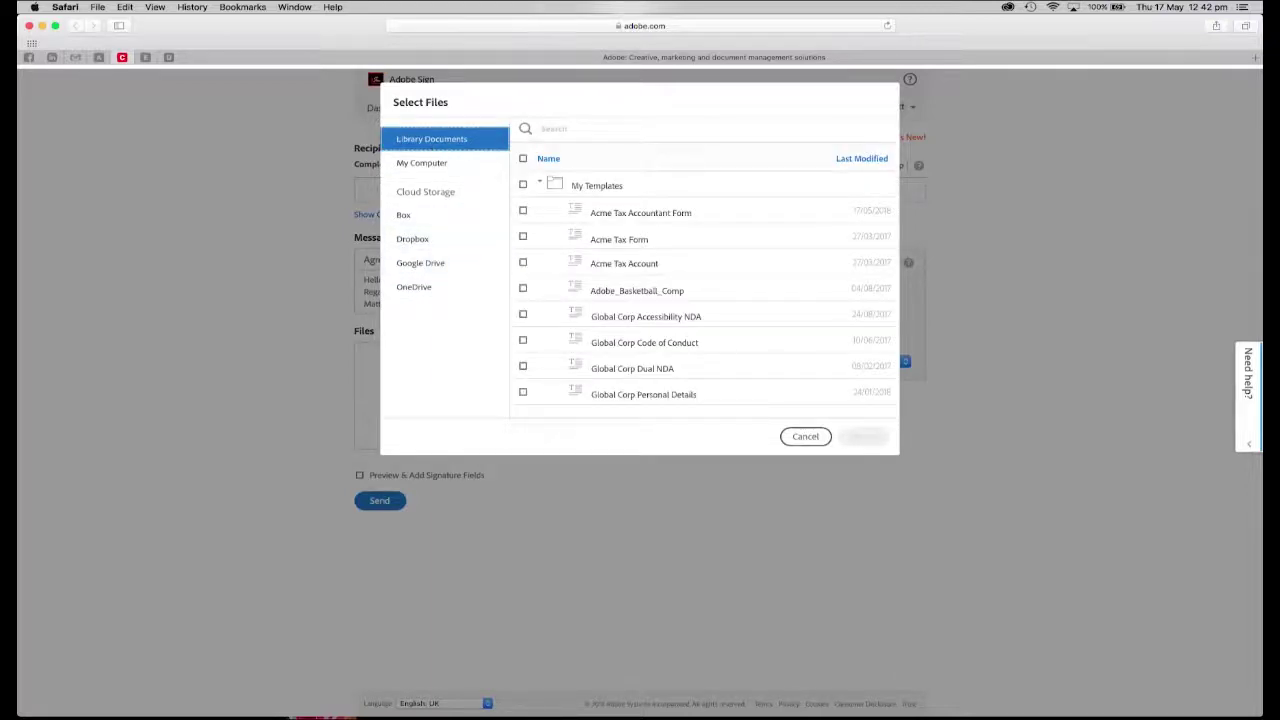
{"action": "left_click", "coordinate": [522, 210]}
{"action": "left_click", "coordinate": [865, 436]}
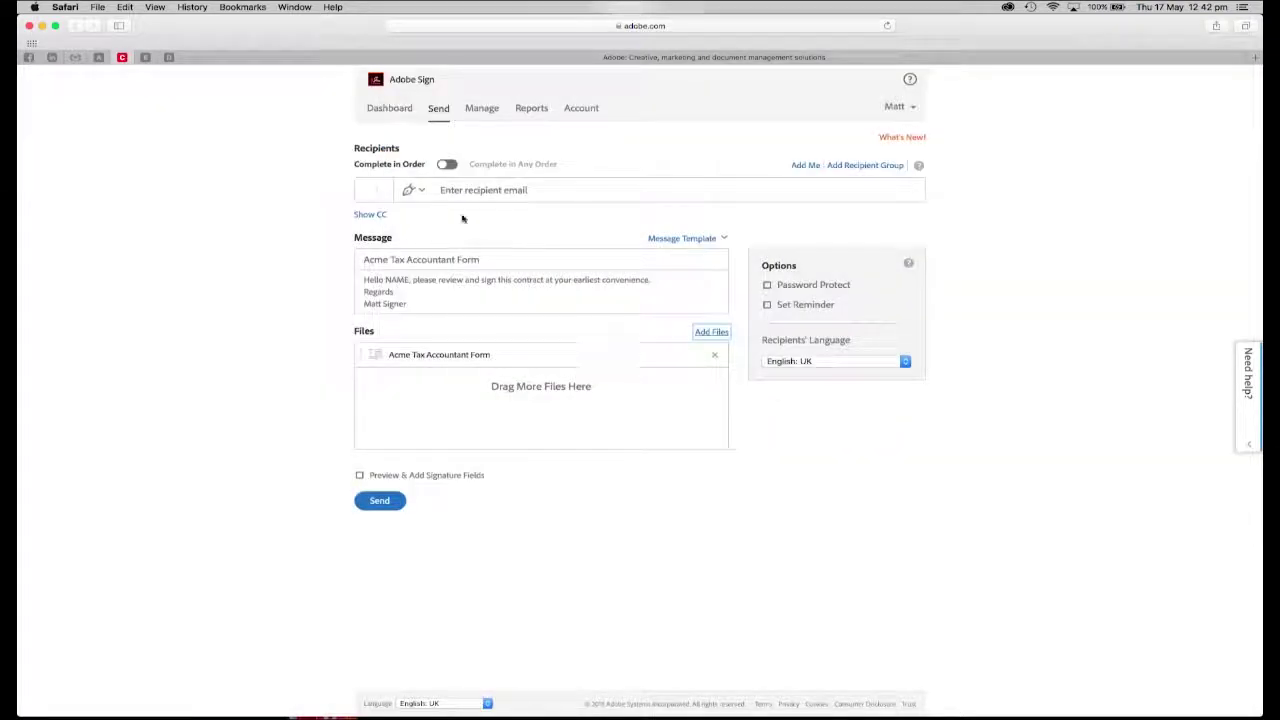
Add yourself as recipient 1 with the Form Filler role
{"action": "left_click", "coordinate": [797, 164]}
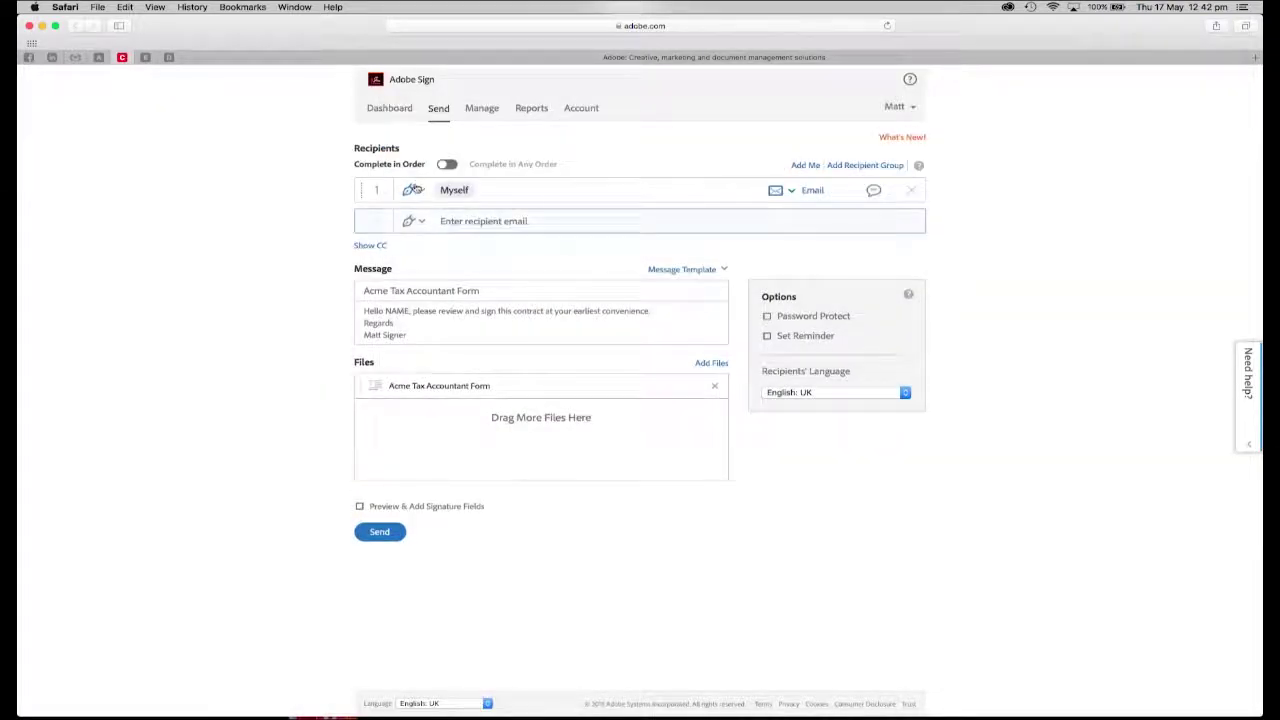
{"action": "left_click", "coordinate": [413, 189]}
{"action": "left_click", "coordinate": [432, 300]}
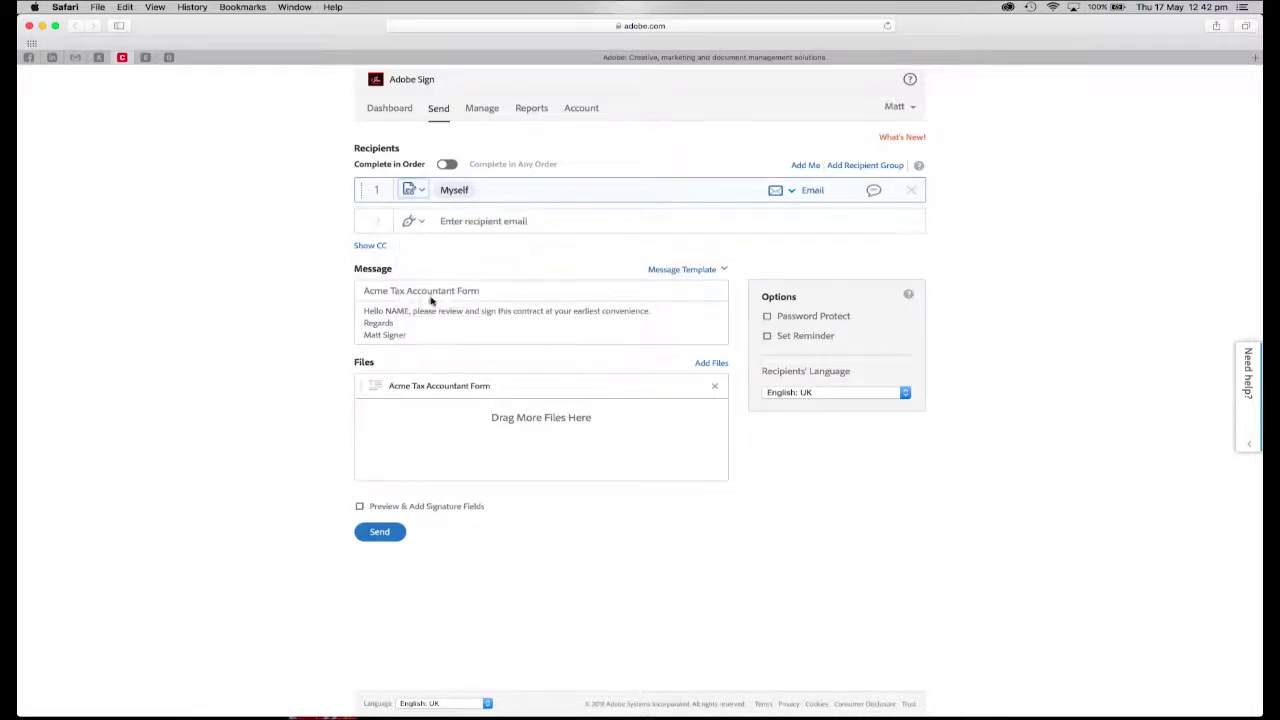
Add the second signer's suggested email as recipient 2, keeping its role and email authentication
{"action": "left_click", "coordinate": [466, 220]}
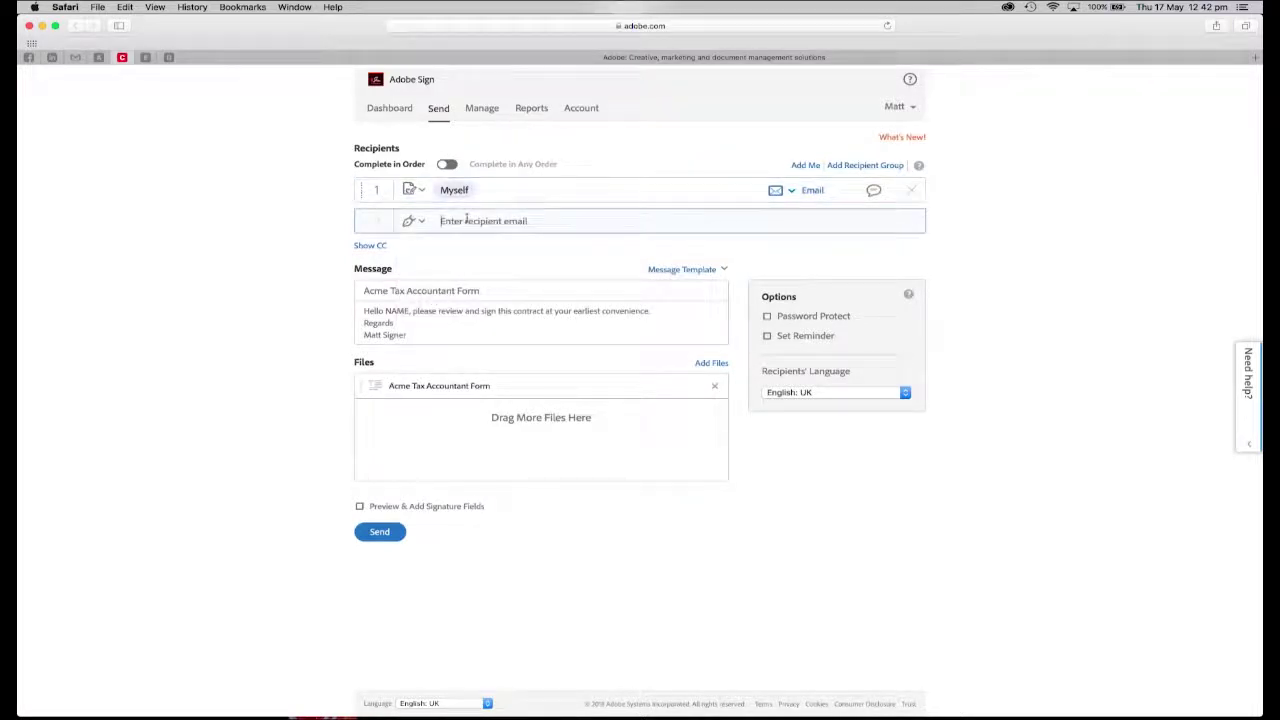
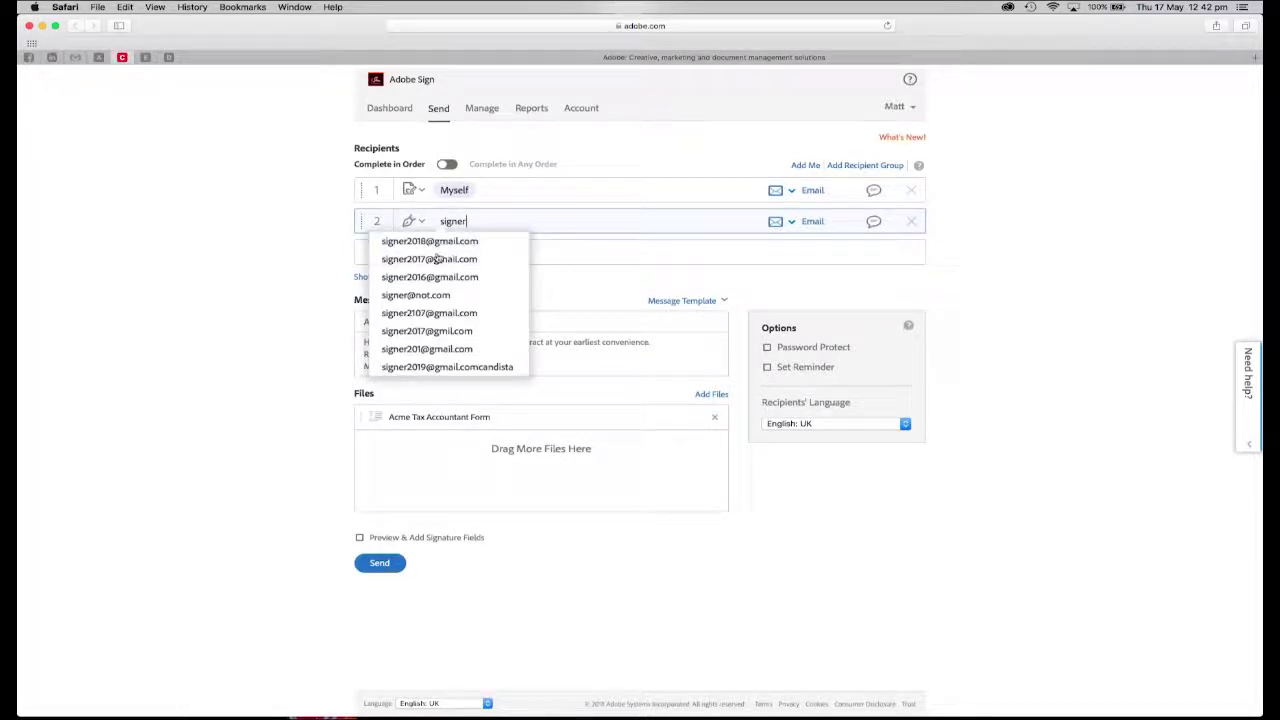
{"action": "left_click", "coordinate": [436, 259]}
{"action": "left_click", "coordinate": [413, 221]}
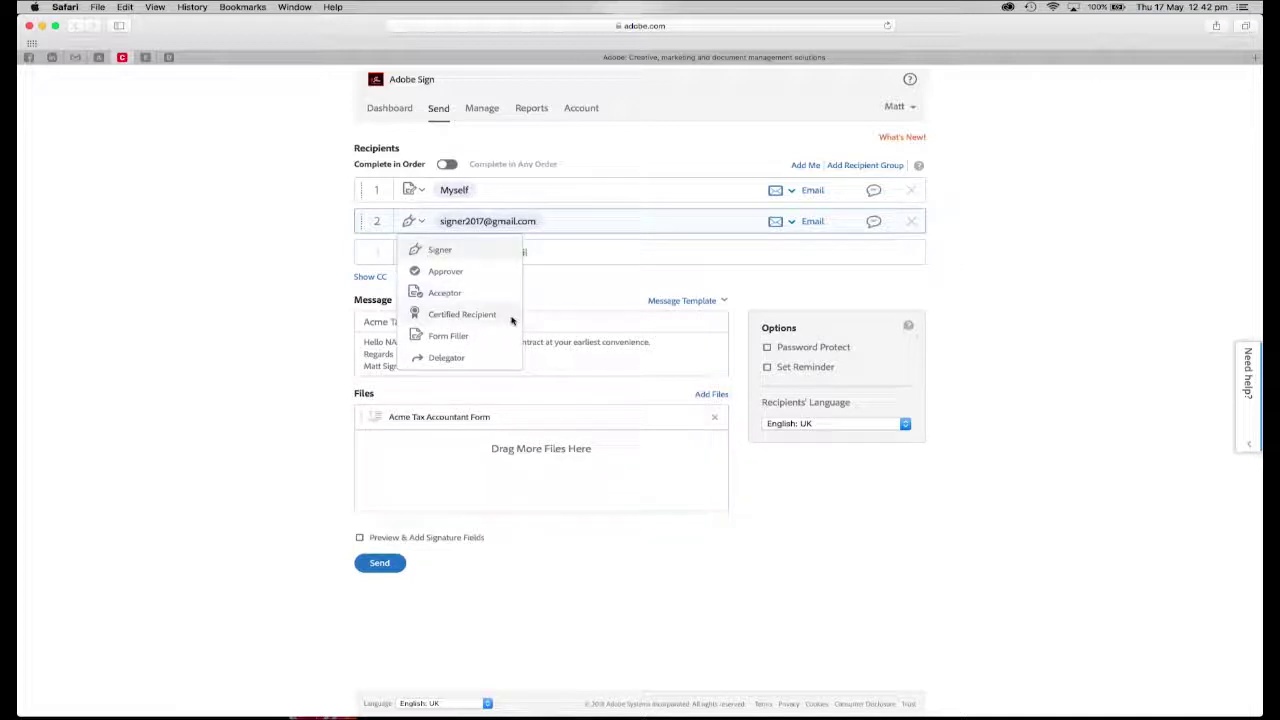
{"action": "left_click", "coordinate": [586, 291]}
{"action": "left_click", "coordinate": [789, 221]}
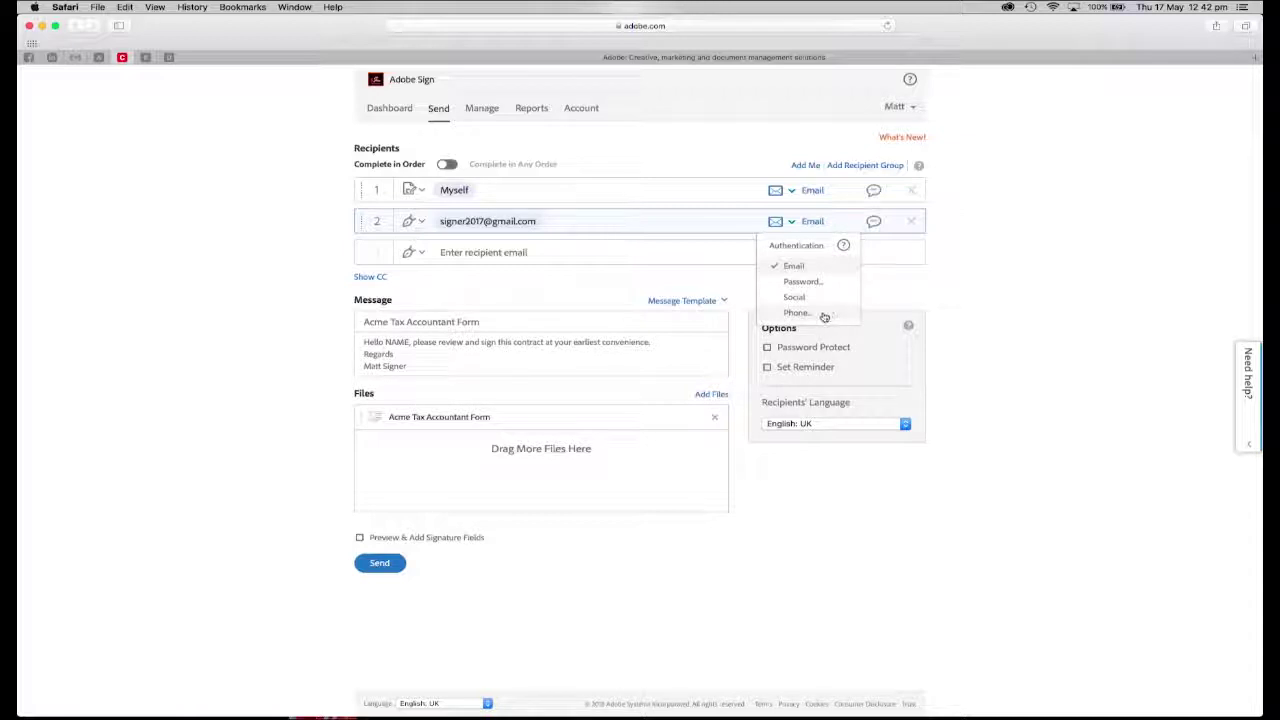
{"action": "left_click", "coordinate": [365, 272]}
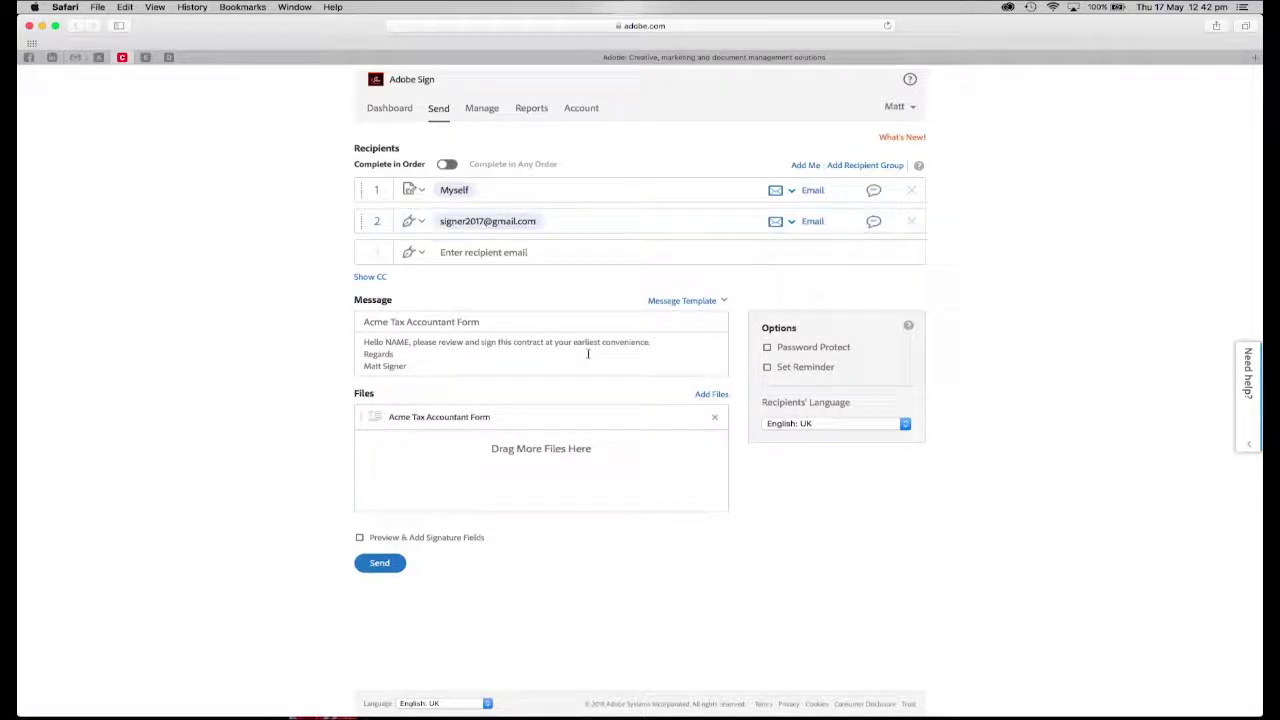
{"action": "left_click", "coordinate": [684, 300]}
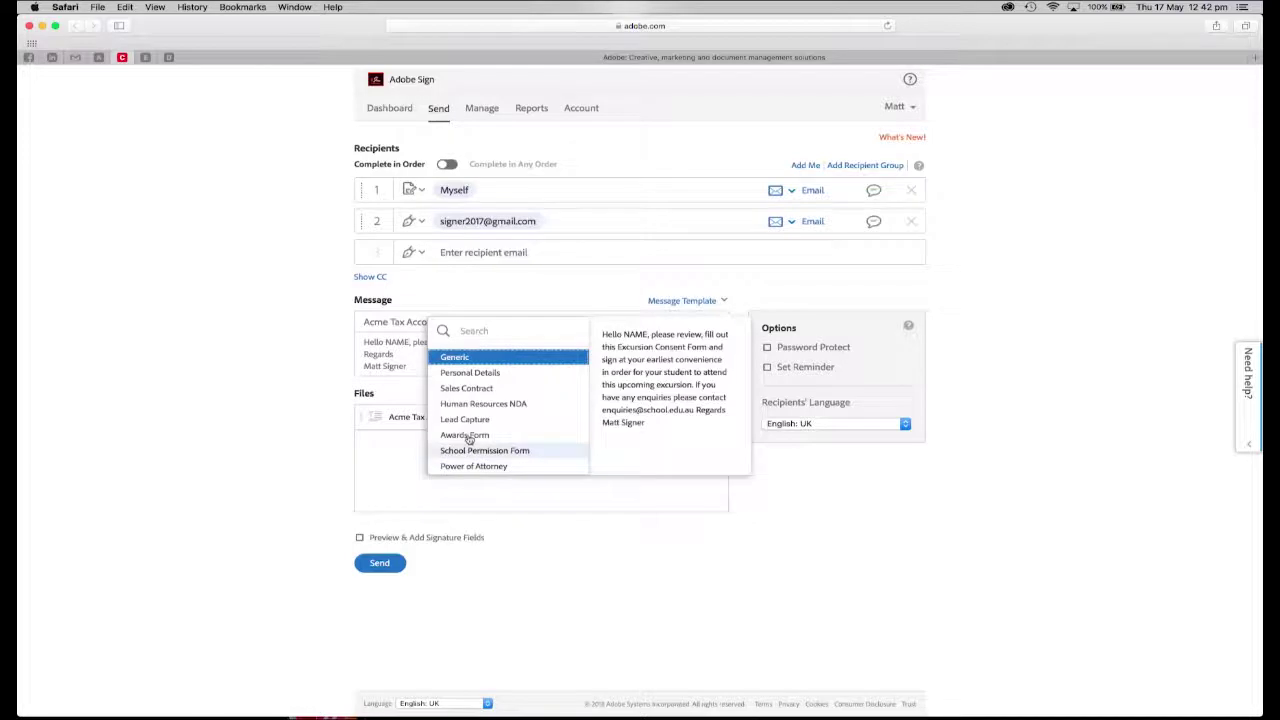
Replace NAME in the greeting with the recipient's first name, leaving reminders off and language English: UK
{"action": "left_click", "coordinate": [262, 317]}
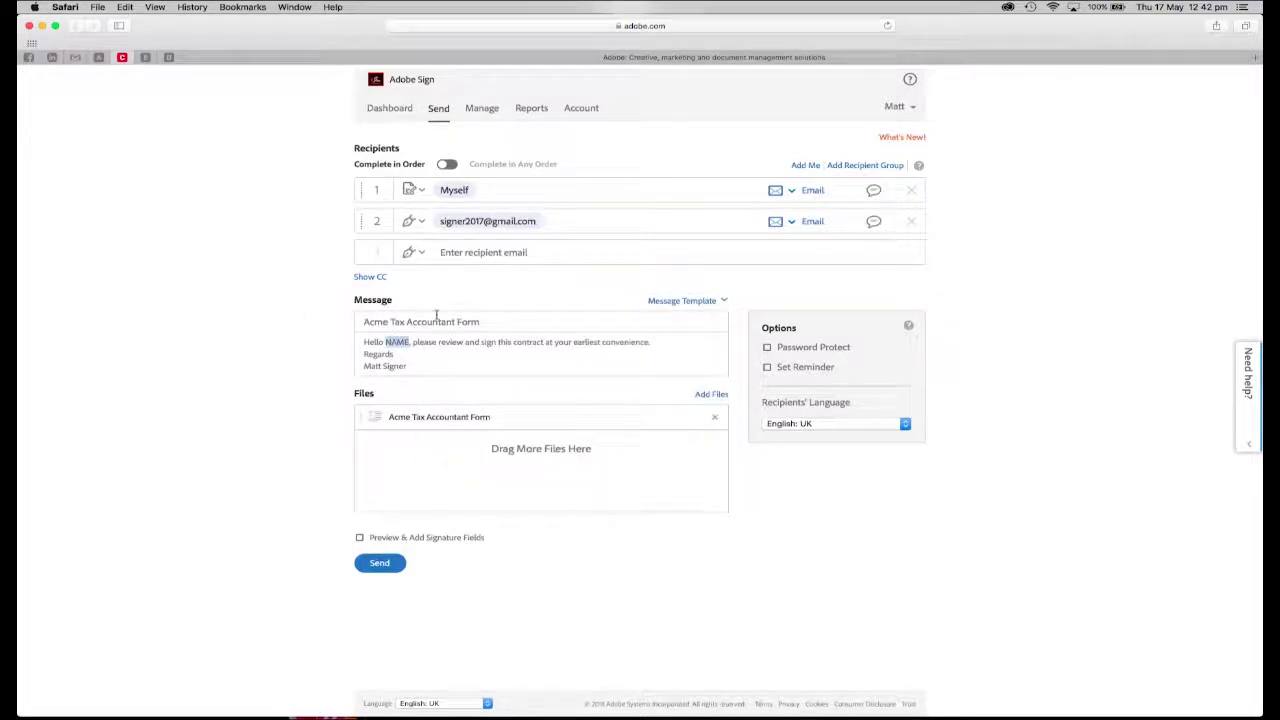
{"action": "type", "text": "Frank"}
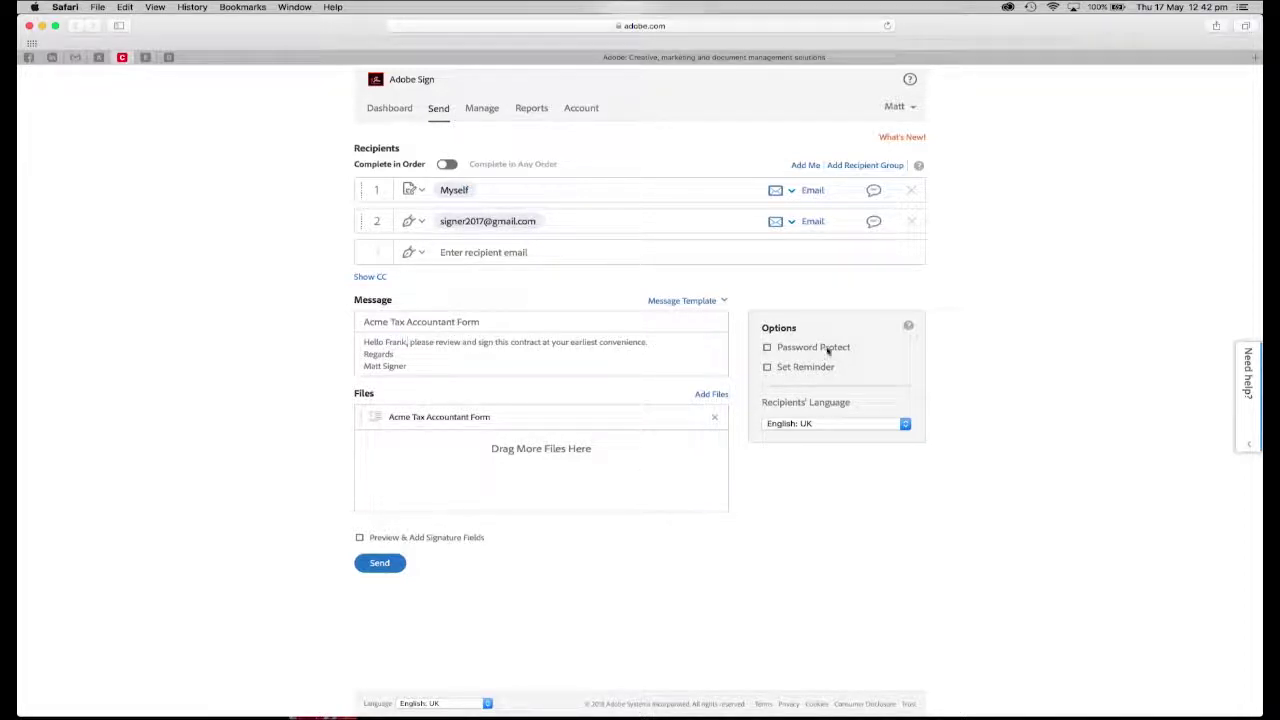
{"action": "left_click", "coordinate": [765, 367]}
{"action": "left_click", "coordinate": [765, 367]}
{"action": "left_click", "coordinate": [806, 424]}
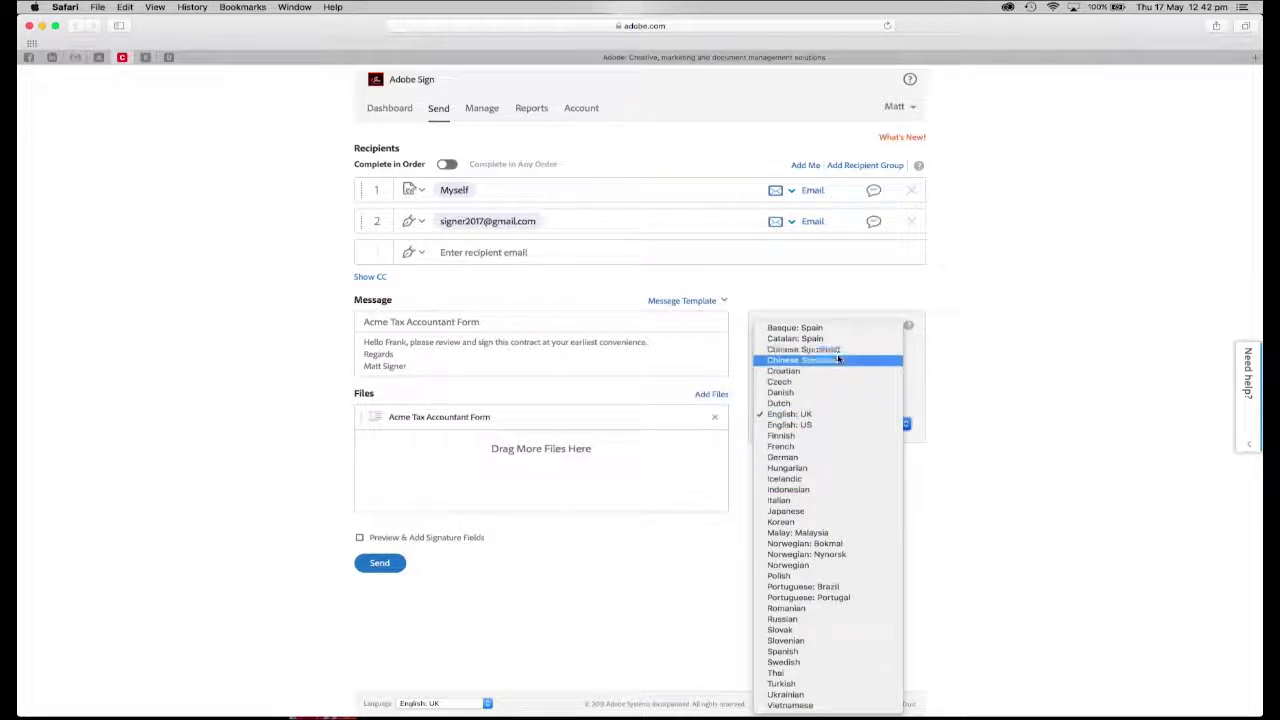
{"action": "left_click", "coordinate": [956, 362]}
{"action": "left_click", "coordinate": [843, 508]}
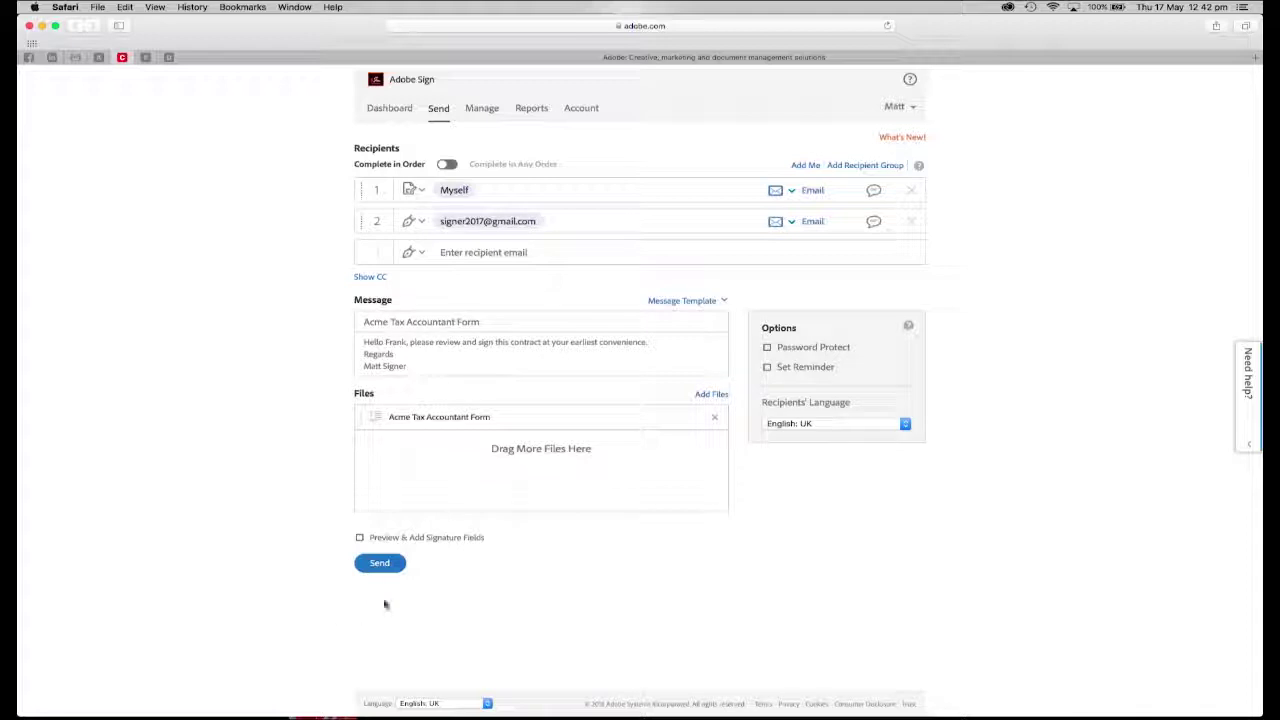
Send the agreement and choose Individual Tax Return Preparation as the form's engagement
{"action": "left_click", "coordinate": [379, 563]}
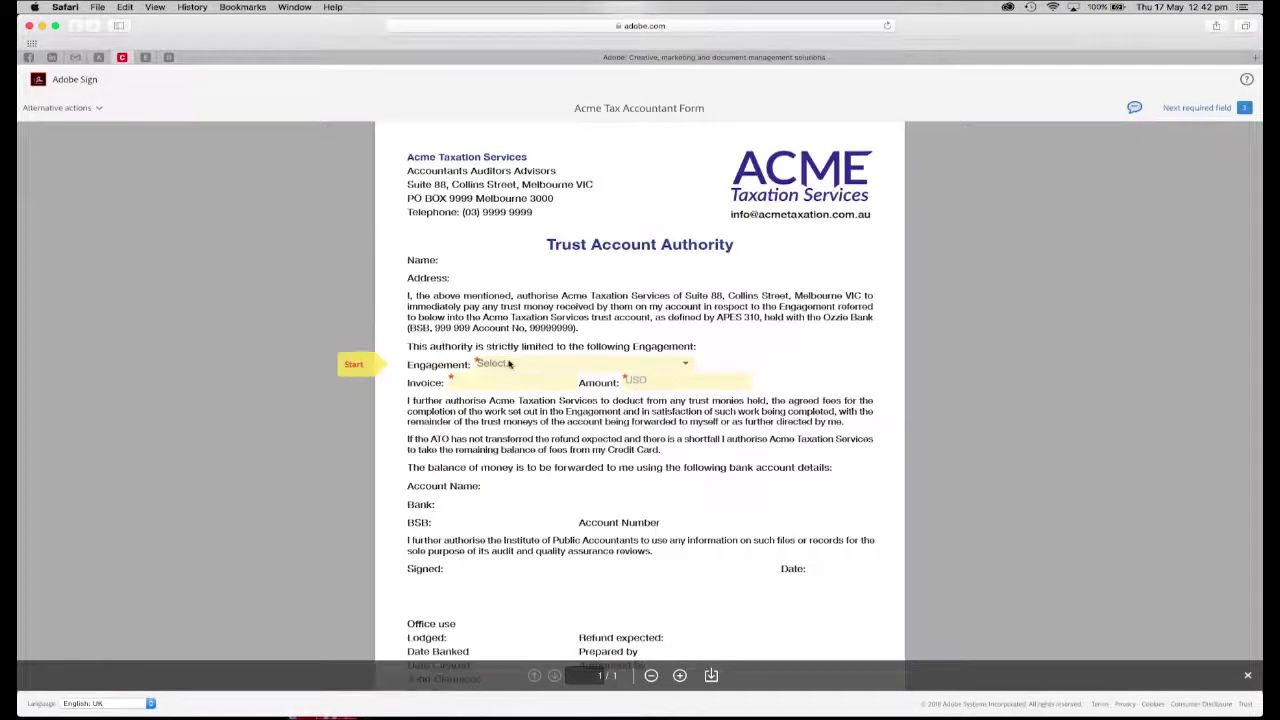
{"action": "left_click", "coordinate": [509, 364]}
{"action": "left_click", "coordinate": [640, 381]}
Enter invoice 4545 and amount $280, then submit the form
{"action": "left_click", "coordinate": [484, 378]}
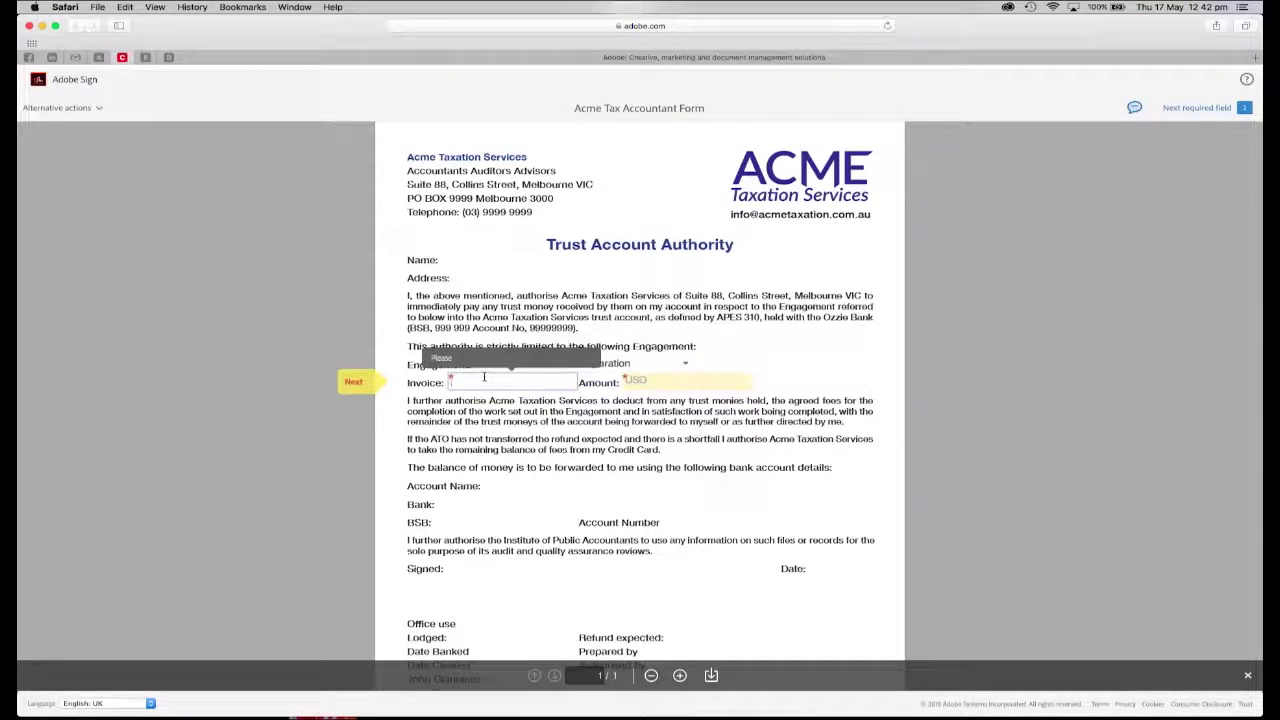
{"action": "type", "text": "45459"}
{"action": "key", "text": "BackSpace"}
{"action": "key", "text": "BackSpace"}
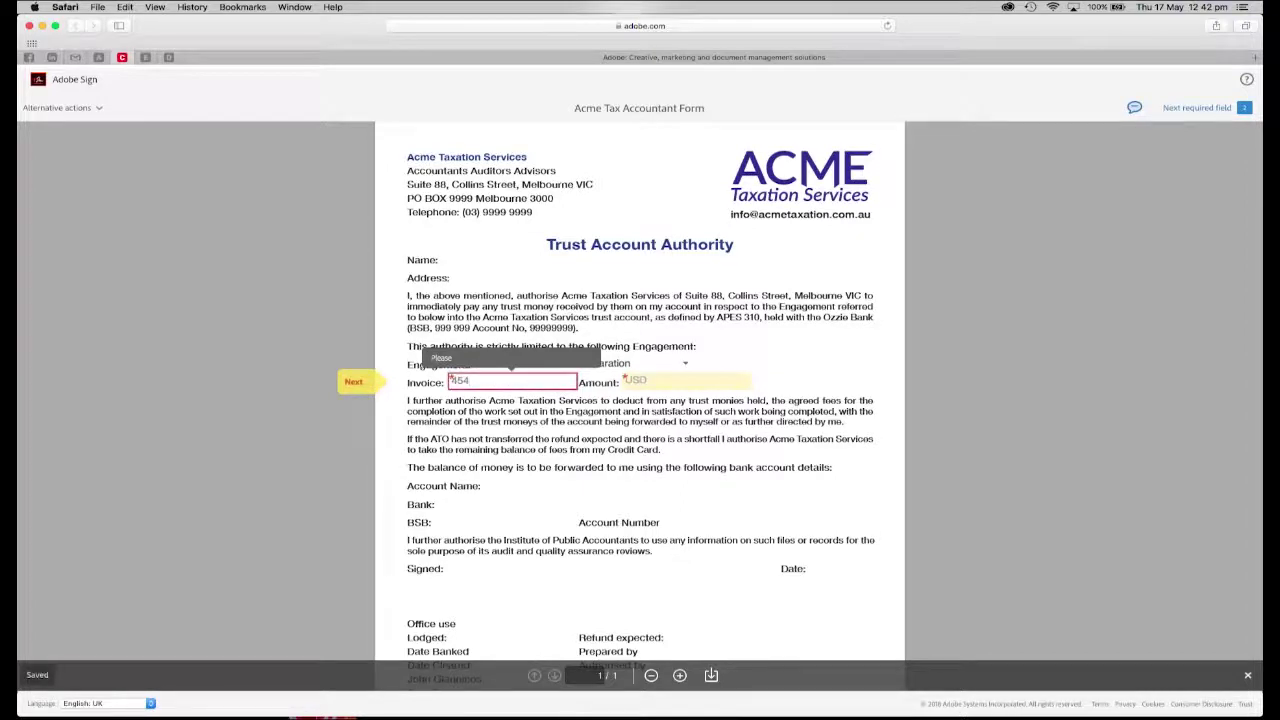
{"action": "type", "text": "5"}
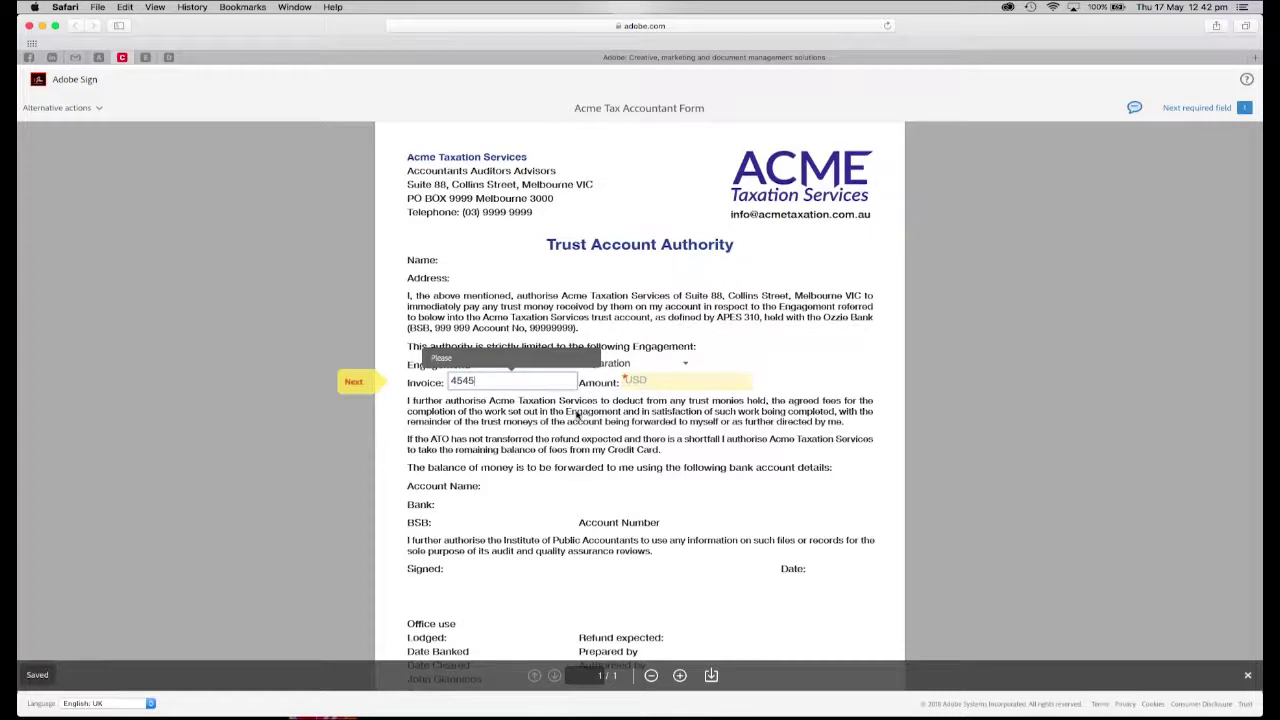
{"action": "key", "text": "Tab"}
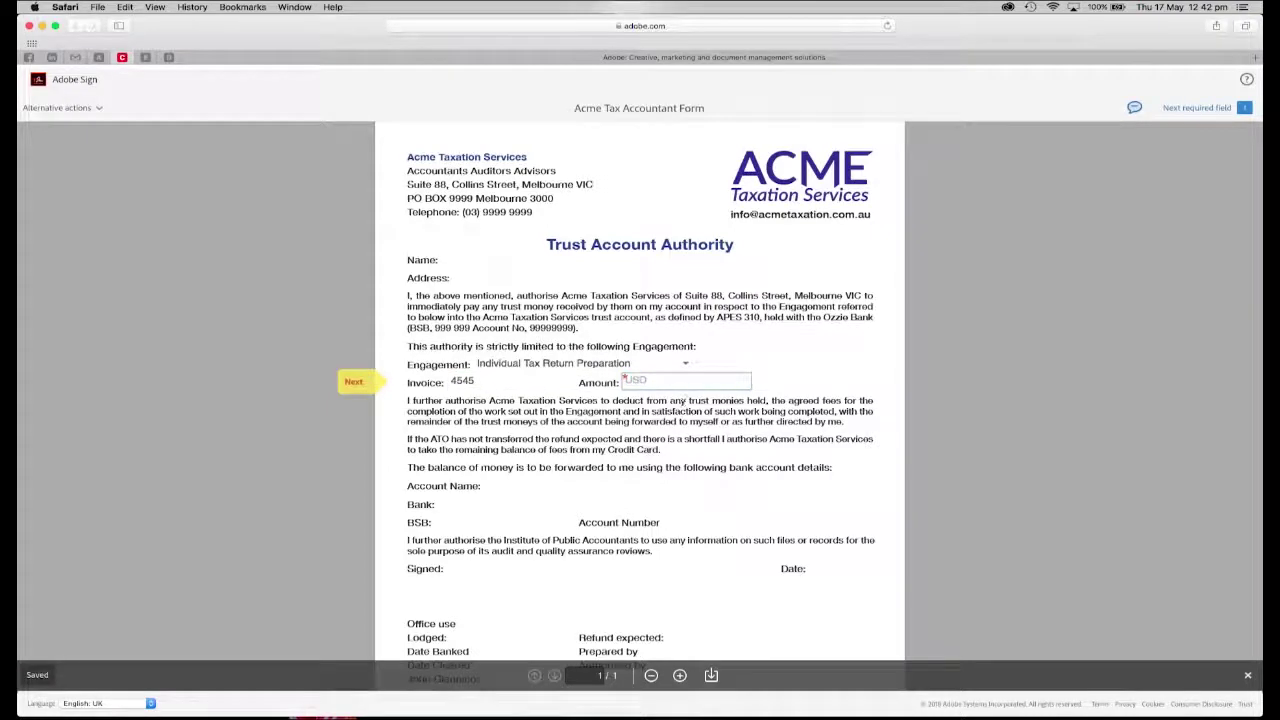
{"action": "type", "text": "280"}
{"action": "key", "text": "Tab"}
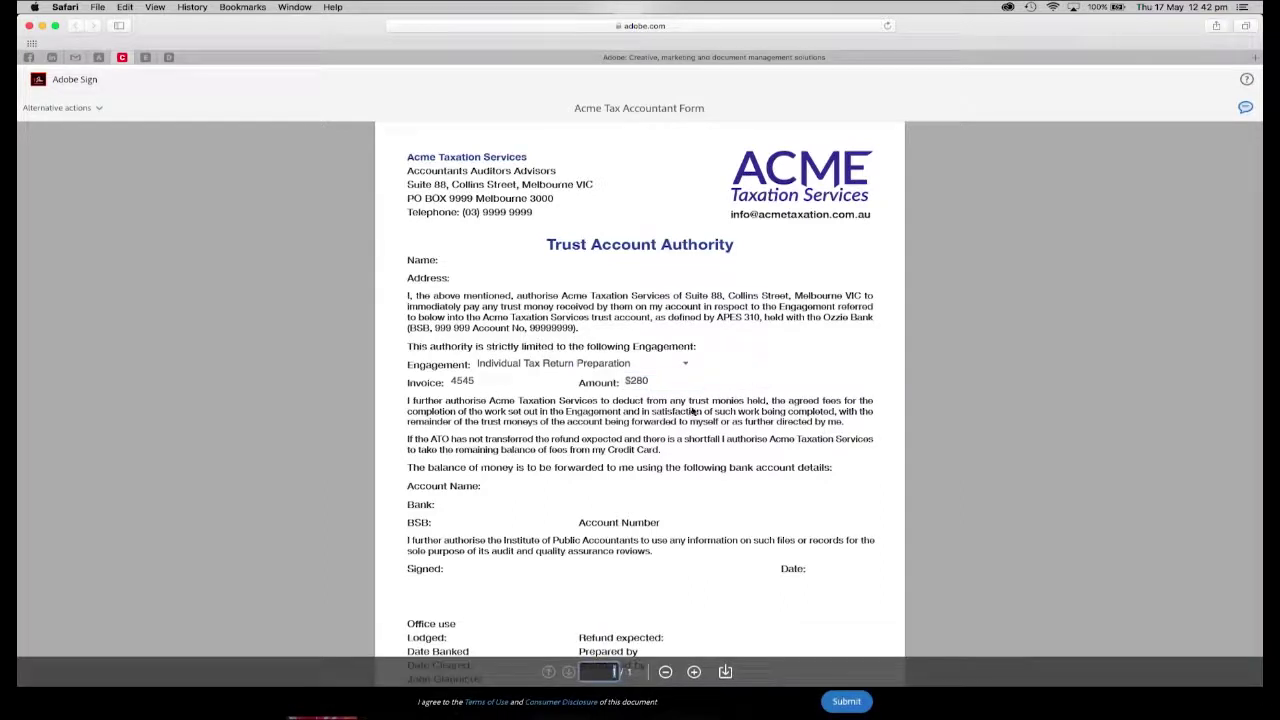
{"action": "left_click", "coordinate": [845, 701]}
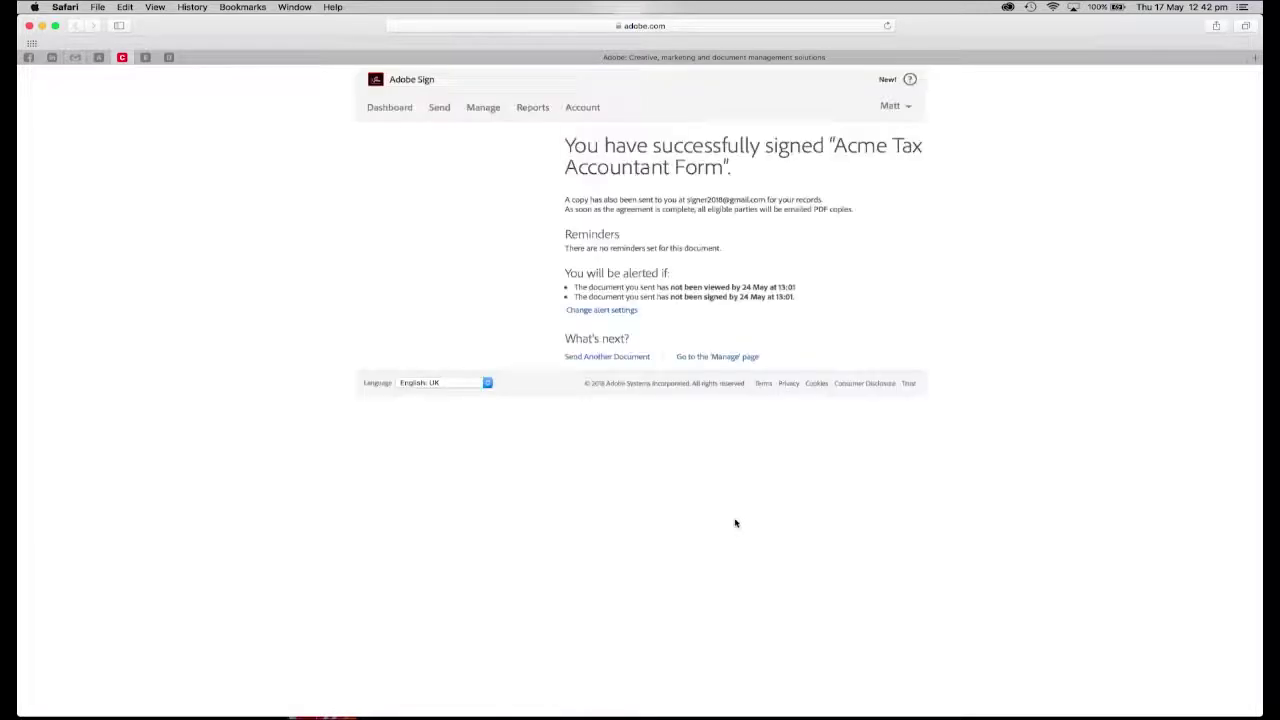
Go to the Manage page listing all agreements
{"action": "left_click", "coordinate": [482, 107]}
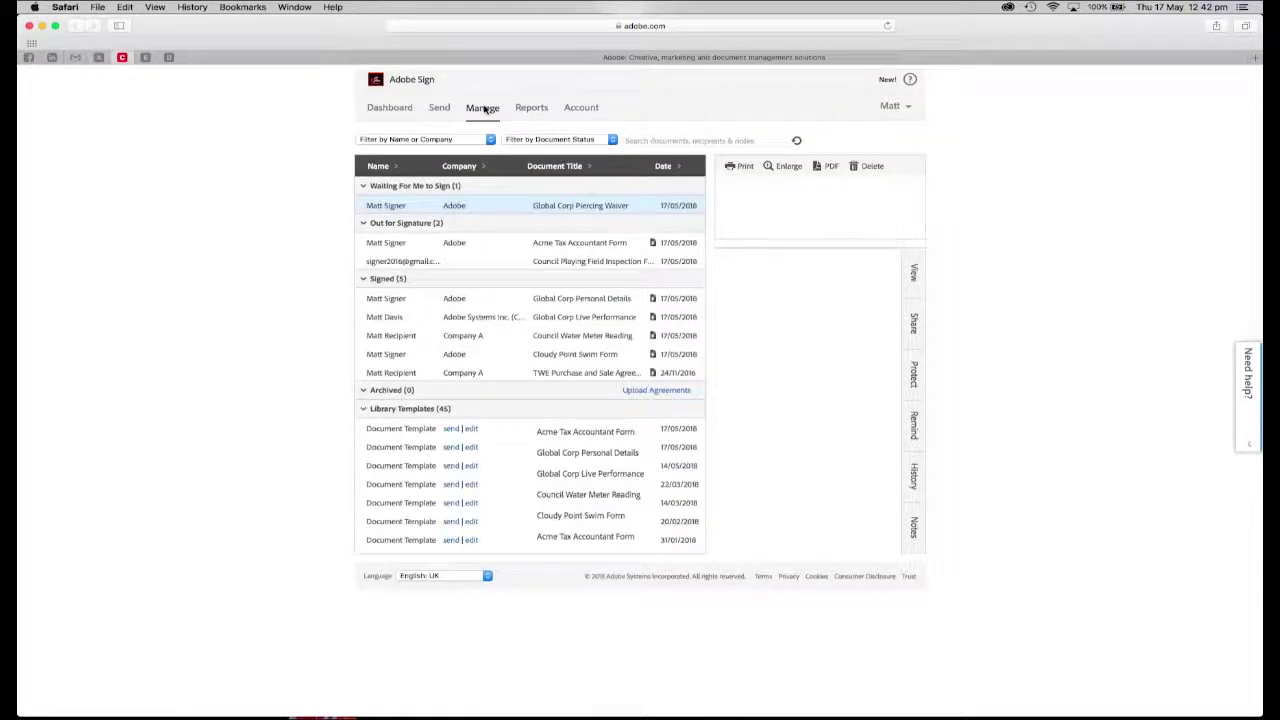
Open the Acme Tax Accountant Form agreement and view its Share, Remind and History panels
{"action": "left_click", "coordinate": [463, 243]}
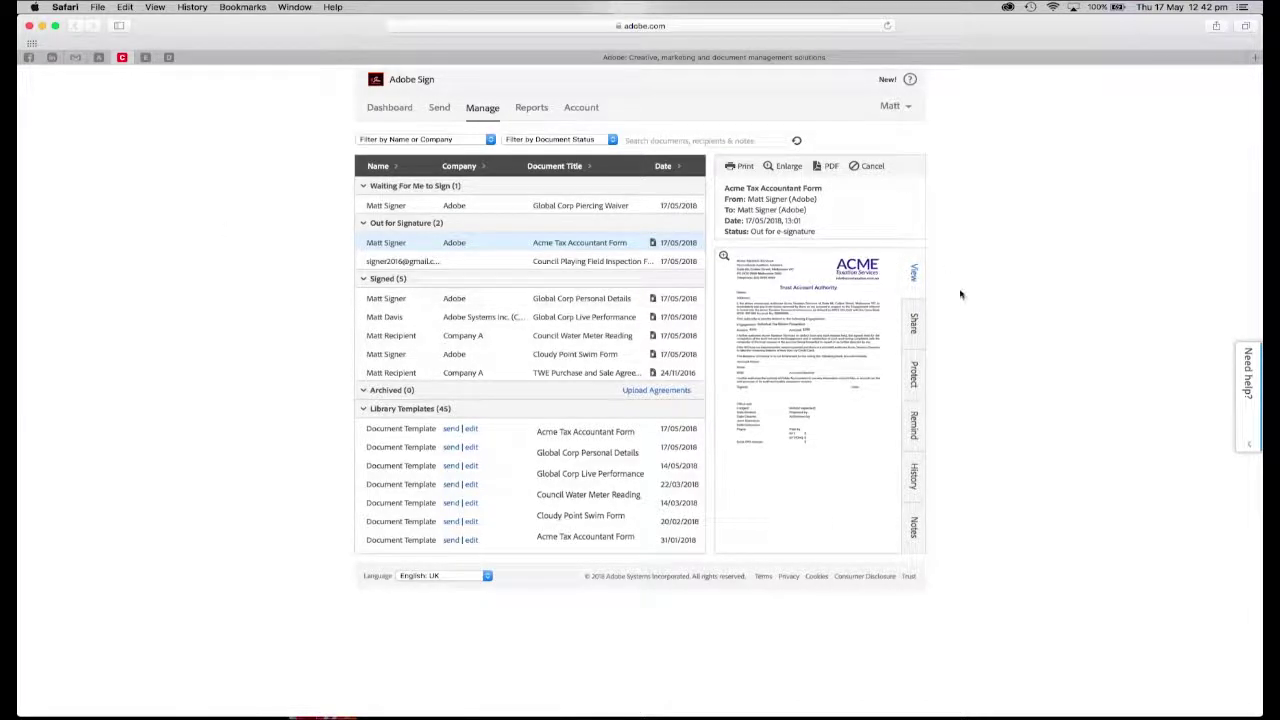
{"action": "left_click", "coordinate": [908, 323]}
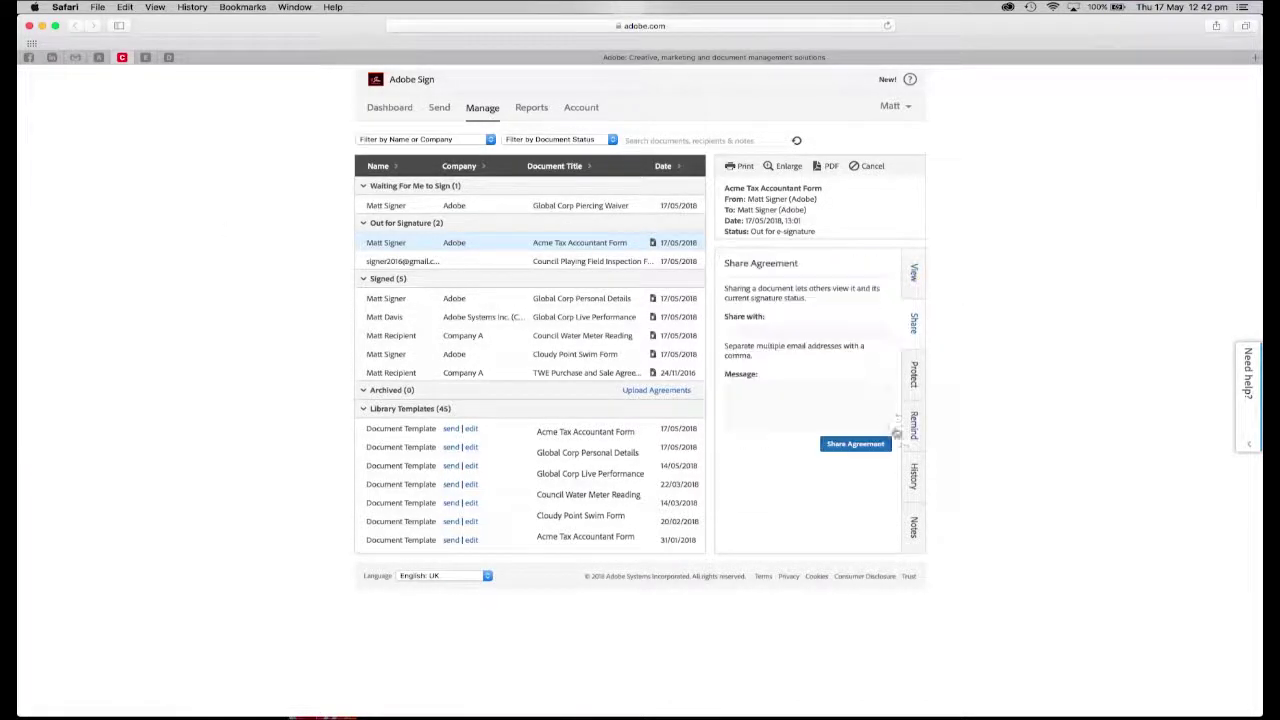
{"action": "left_click", "coordinate": [911, 426]}
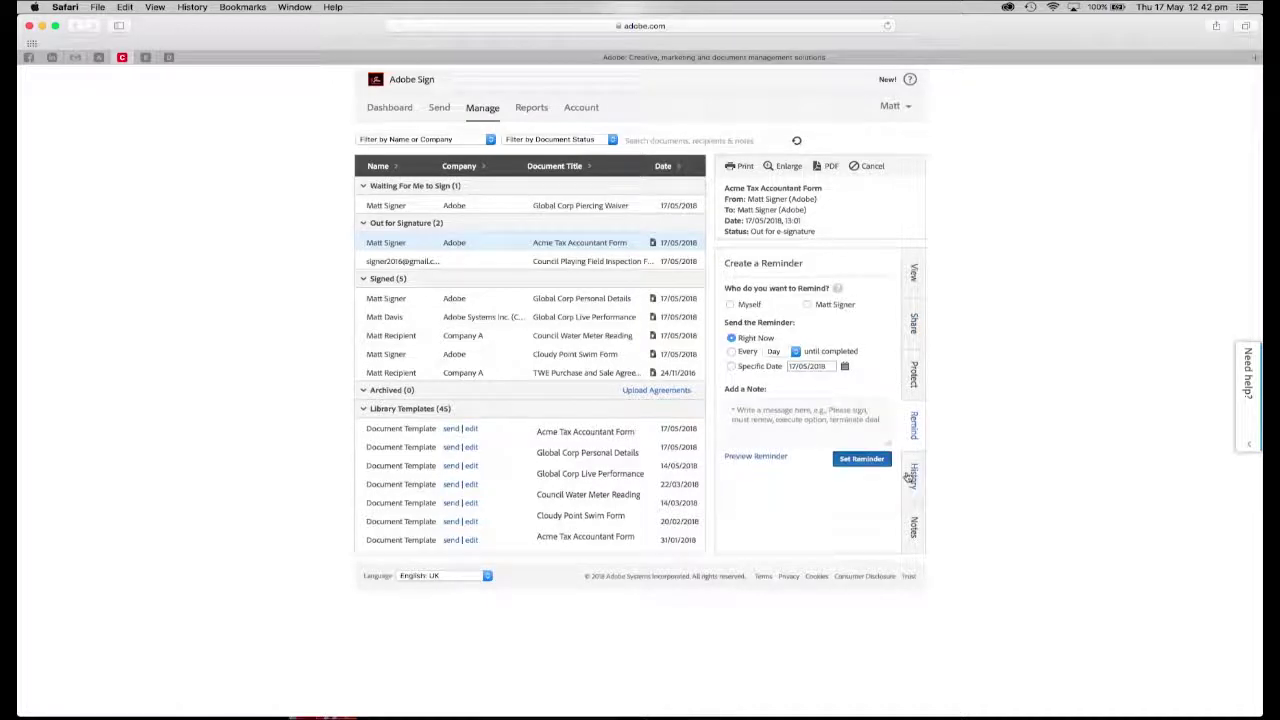
{"action": "left_click", "coordinate": [910, 475]}
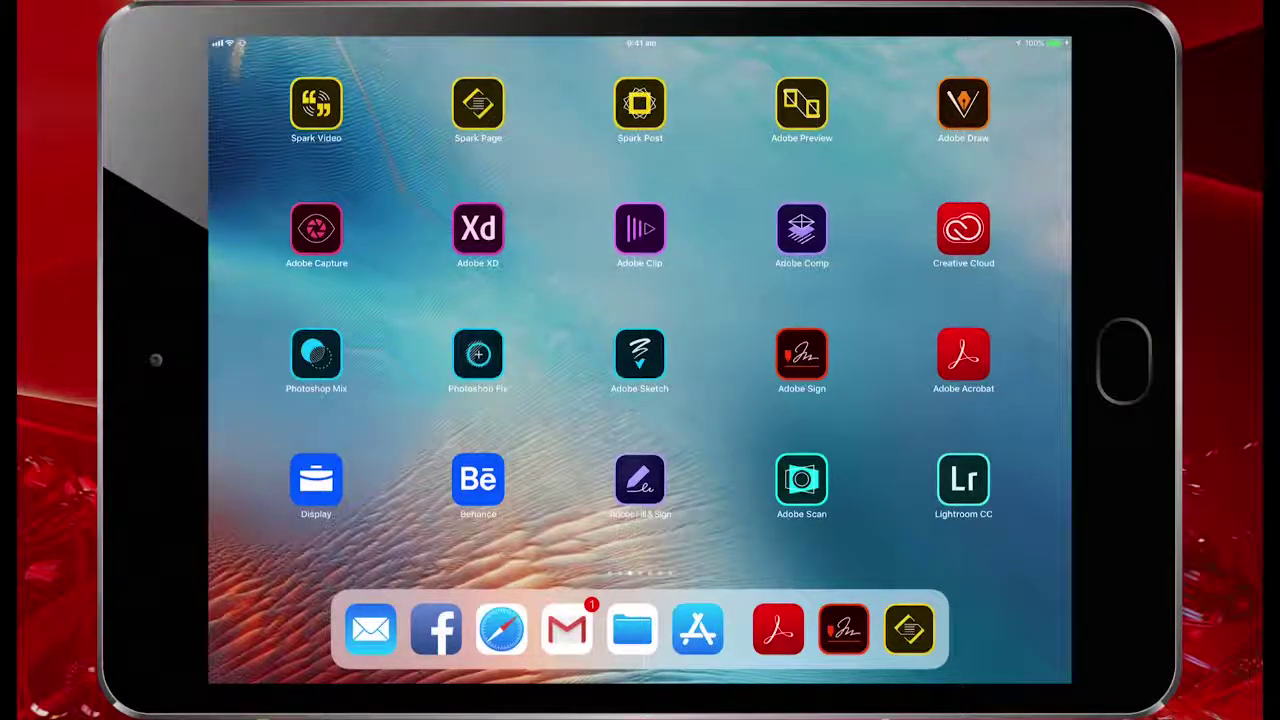
Open the 'Please sign Acme Tax Accountant Form' email in Gmail and follow its signing link into Safari
{"action": "left_click", "coordinate": [566, 628]}
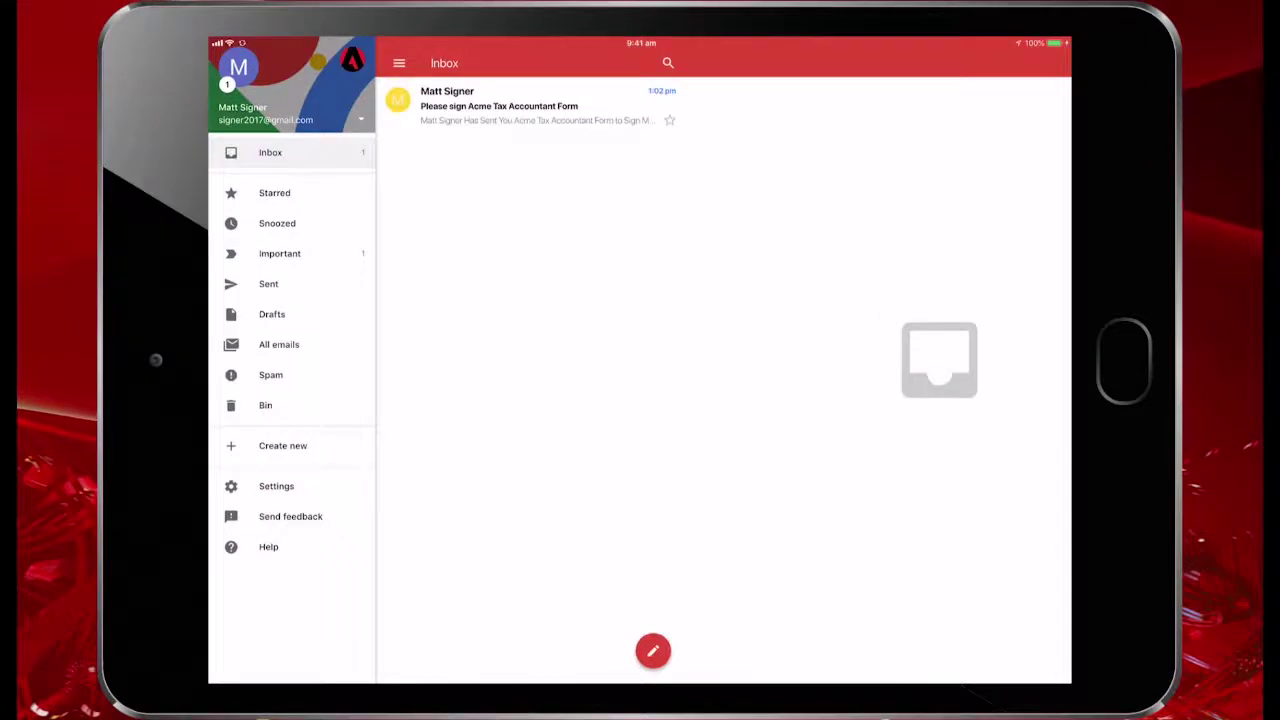
{"action": "left_click", "coordinate": [530, 105]}
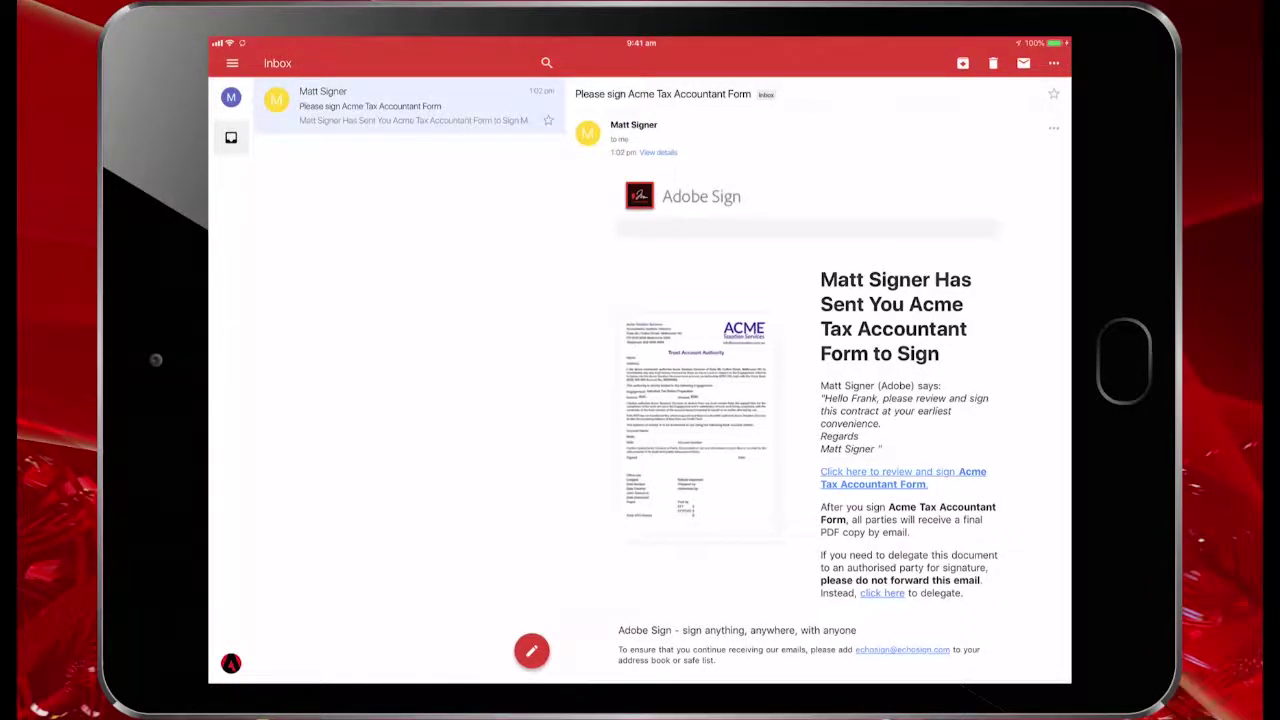
{"action": "scroll", "coordinate": [820, 400], "scroll_direction": "down", "scroll_amount": 3}
{"action": "scroll", "coordinate": [820, 400], "scroll_direction": "up", "scroll_amount": 3}
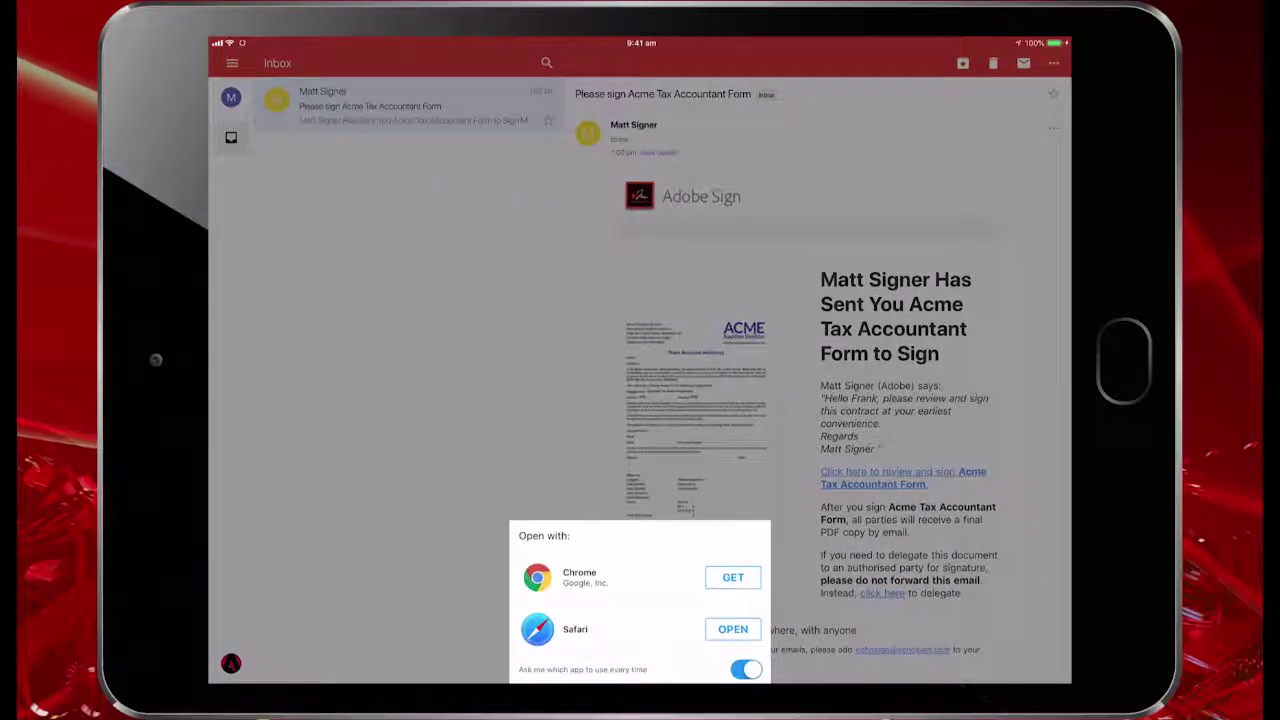
{"action": "left_click", "coordinate": [732, 629]}
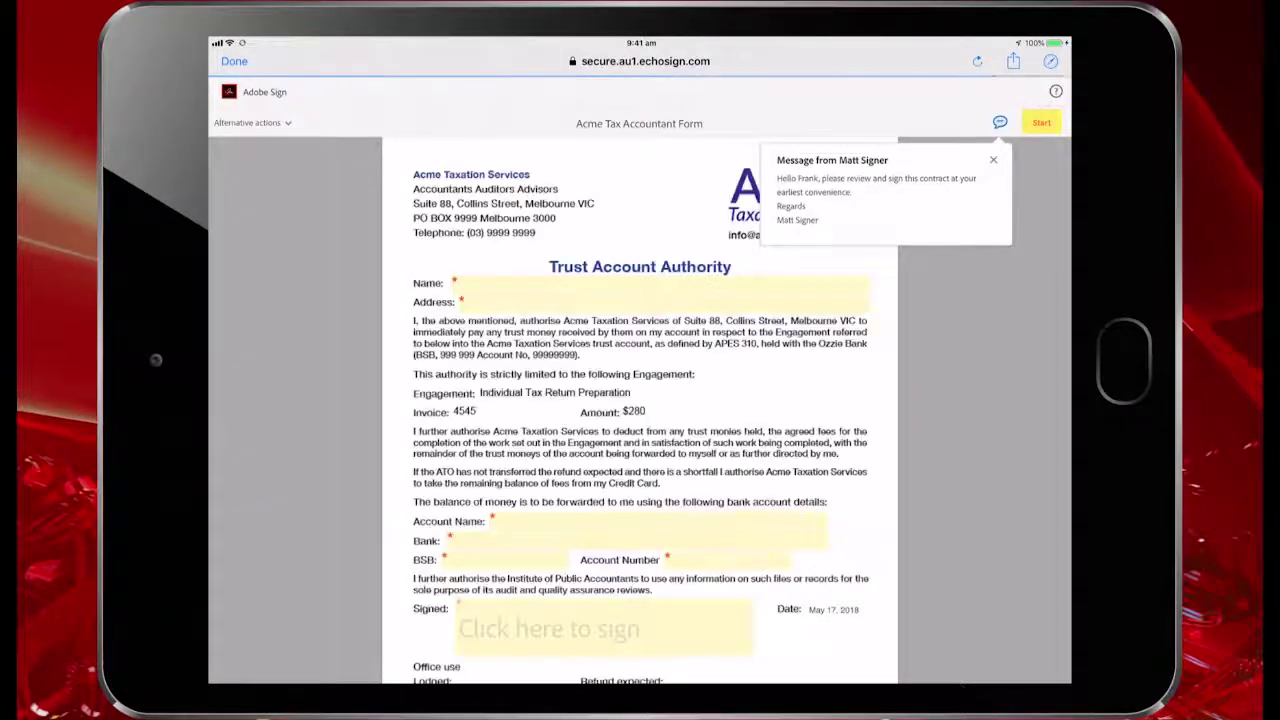
Enter the signer's full name and postal address in the form
{"action": "left_click", "coordinate": [461, 302]}
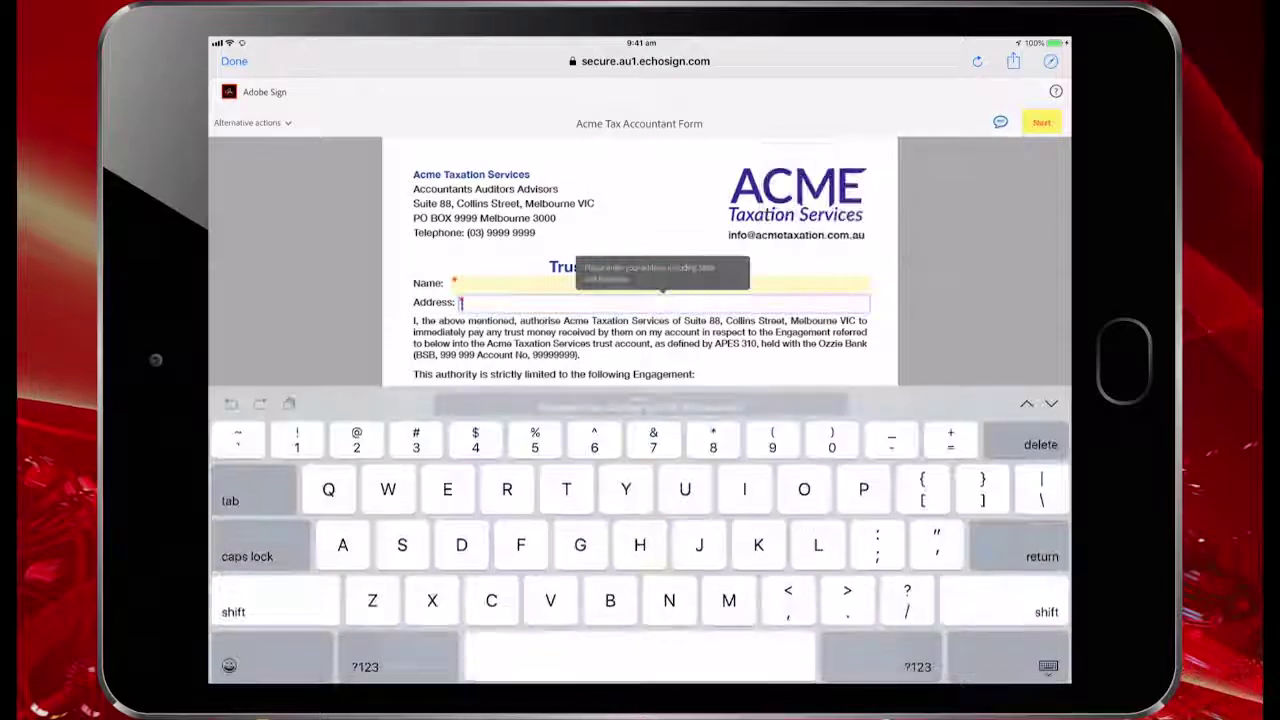
{"action": "left_click", "coordinate": [455, 284]}
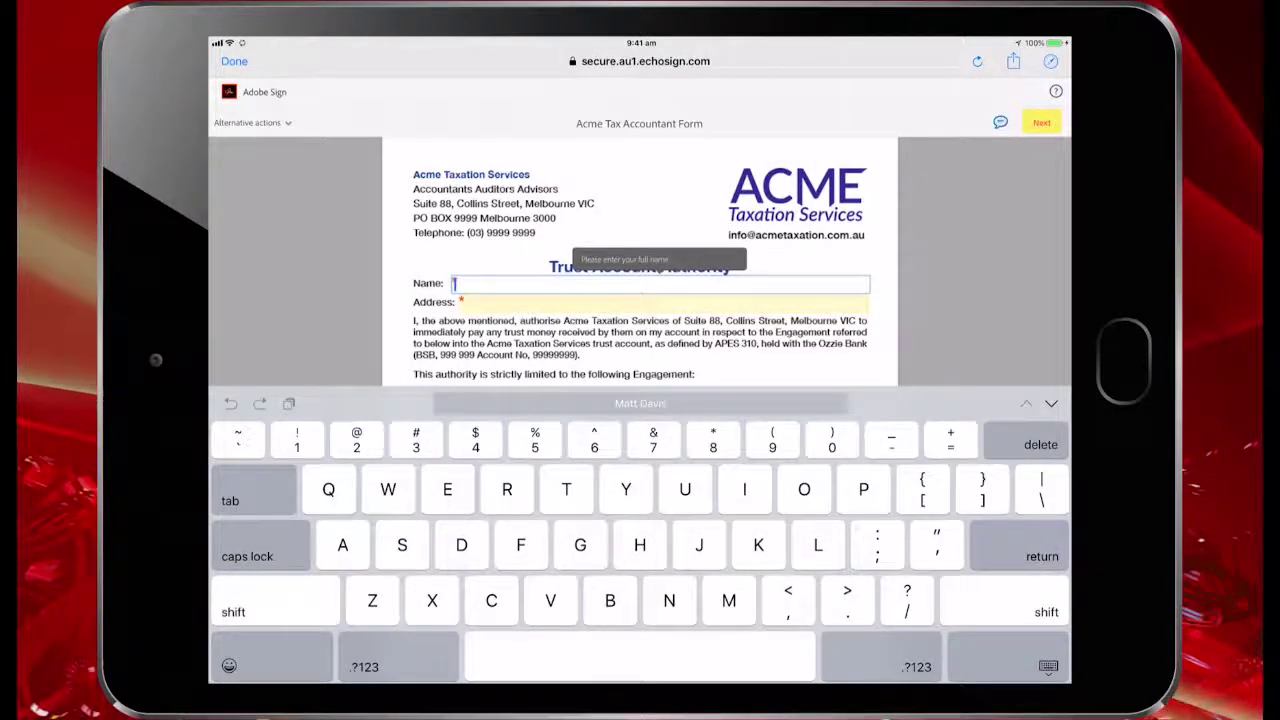
{"action": "type", "text": "Frank"}
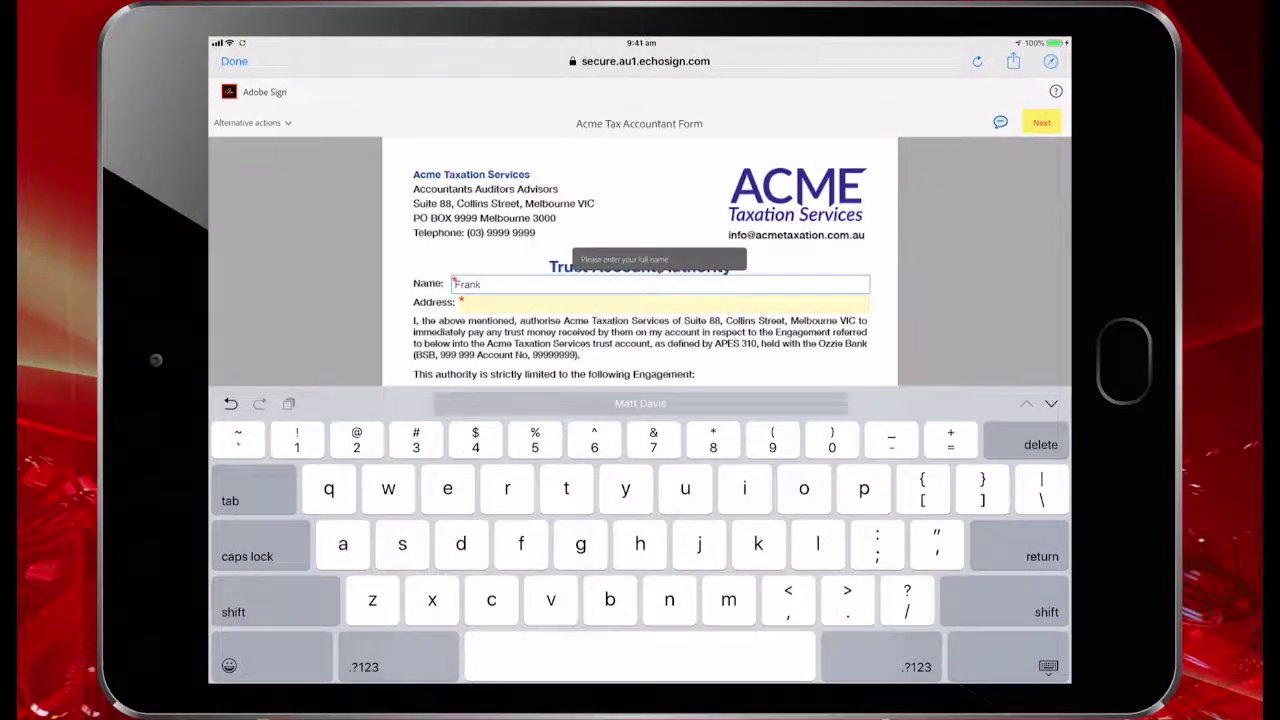
{"action": "type", "text": " Someone"}
{"action": "key", "text": "Tab"}
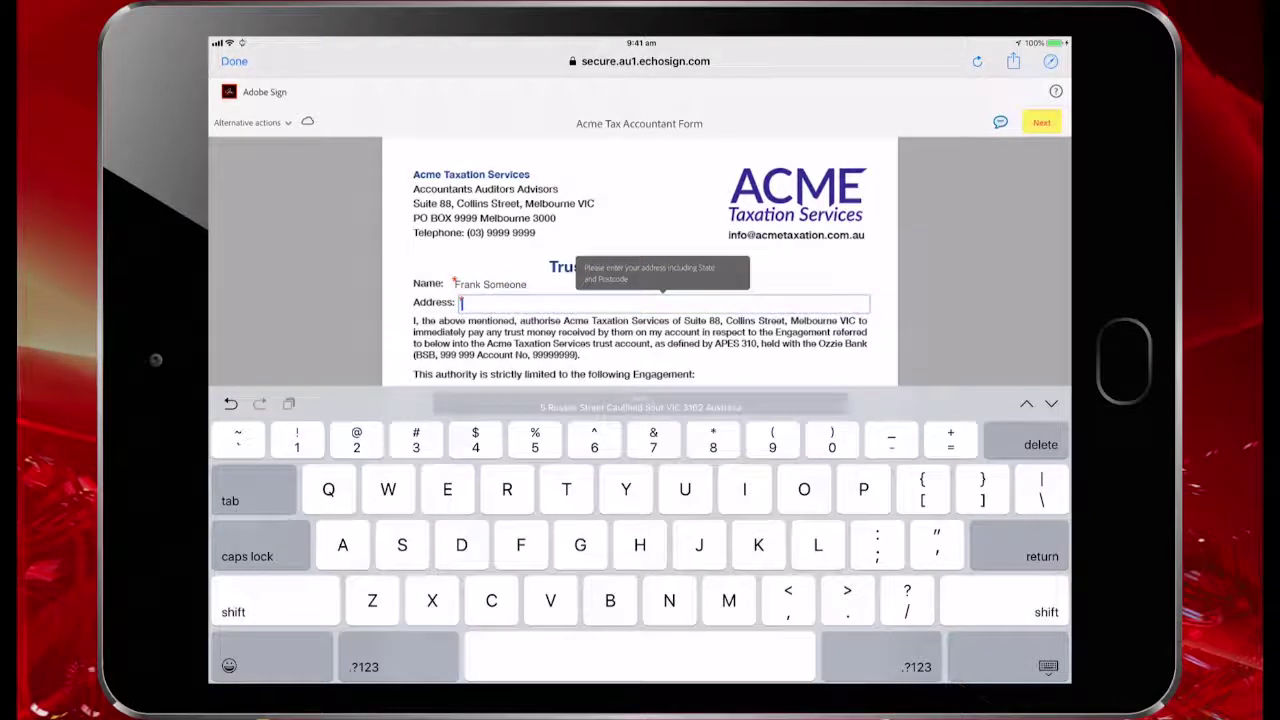
{"action": "type", "text": "555"}
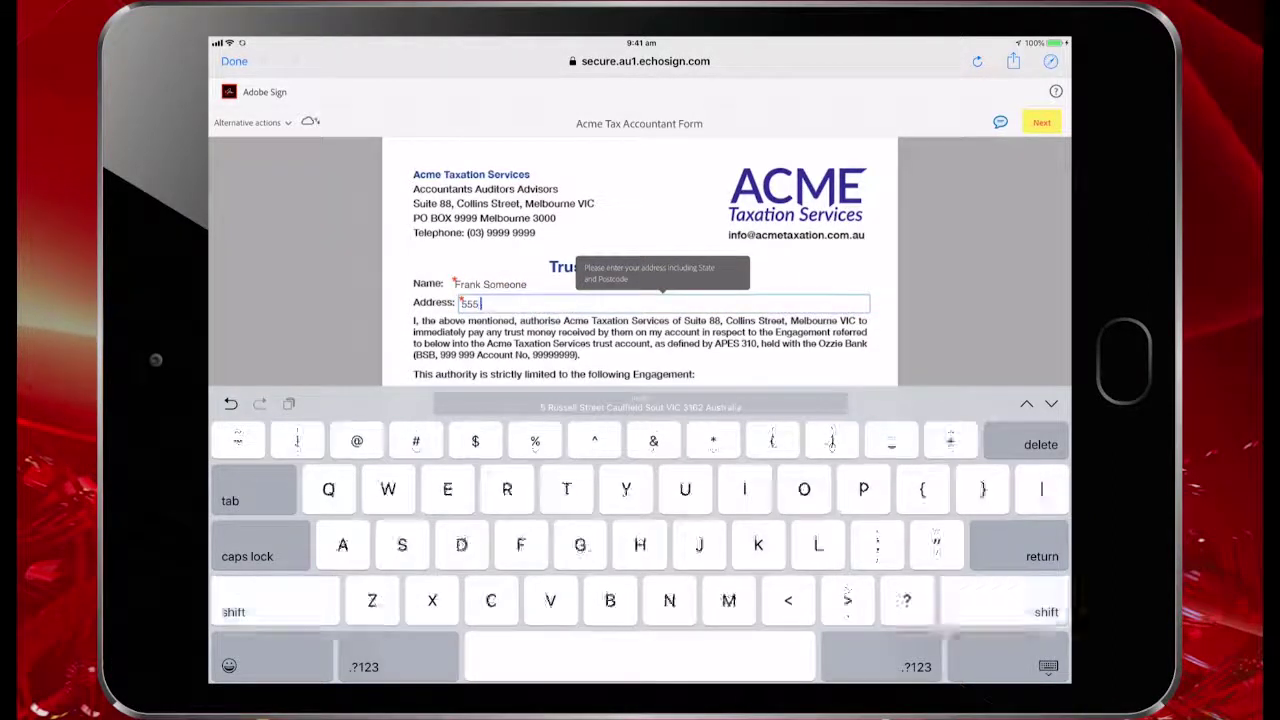
{"action": "type", "text": " High Street Suburb VIC 3000"}
{"action": "key", "text": "Tab"}
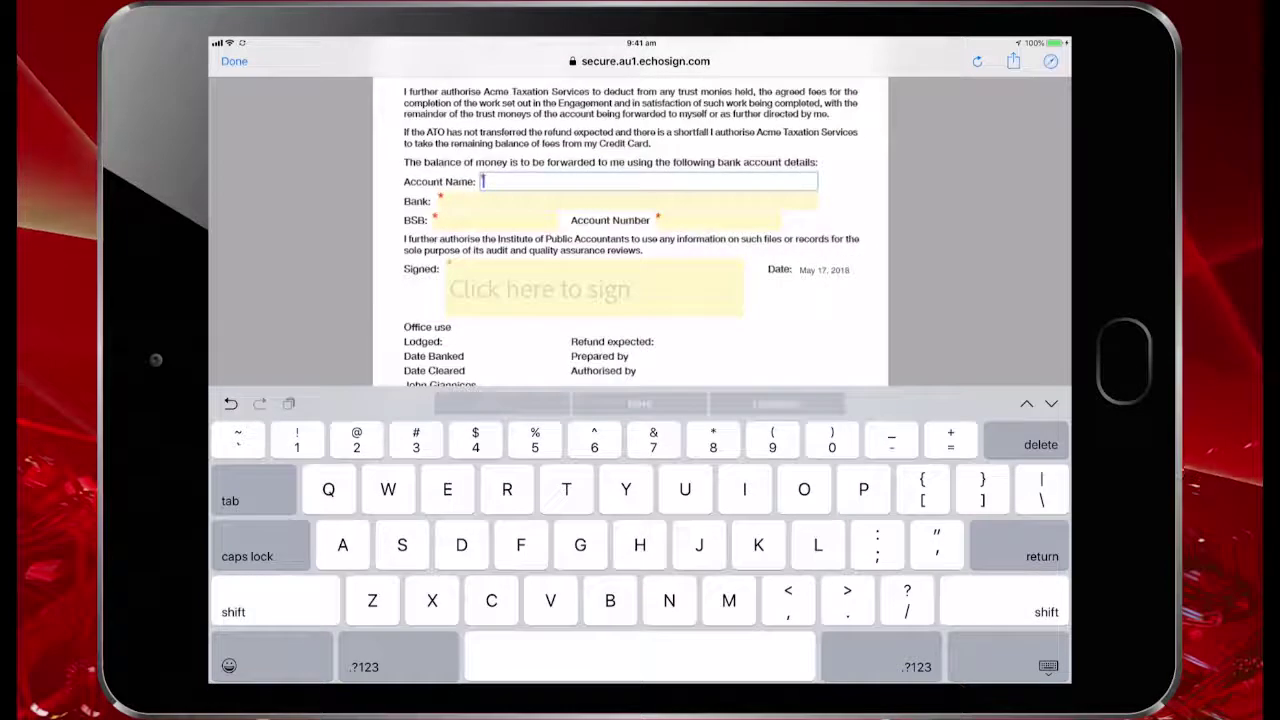
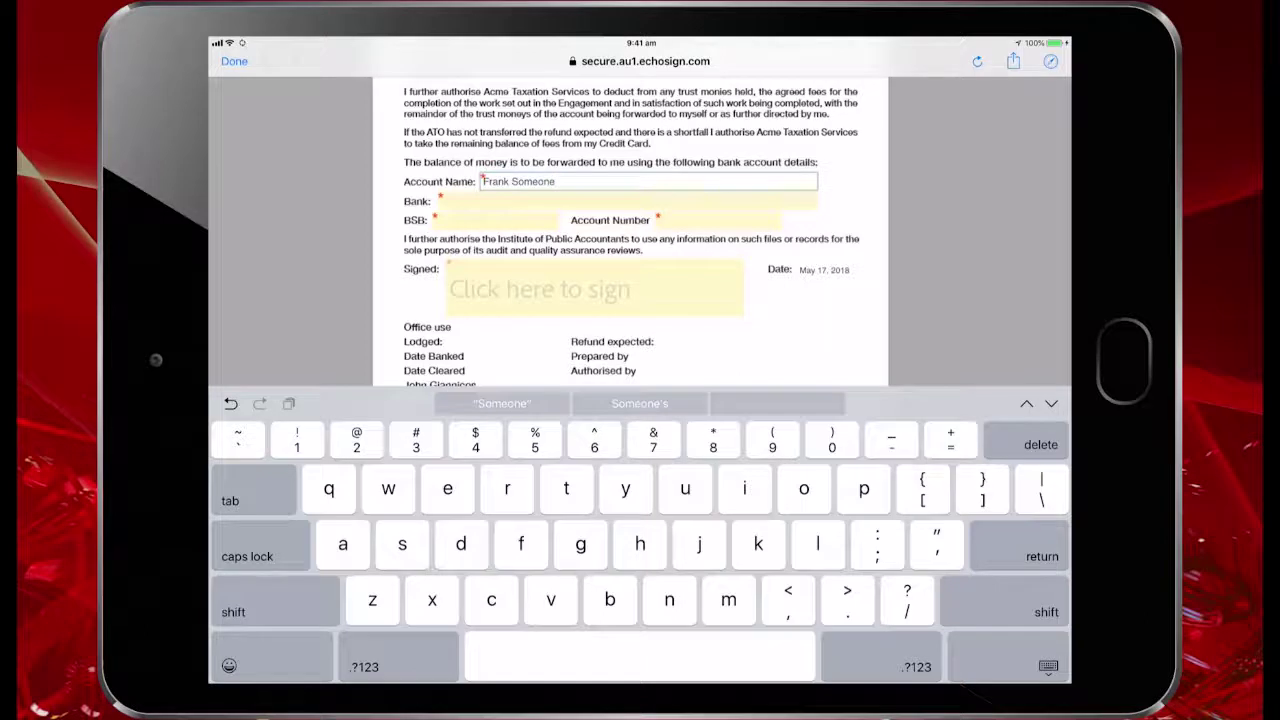
Fill in the account name, bank (Ozzie Bank), BSB and account number fields
{"action": "key", "text": "Tab"}
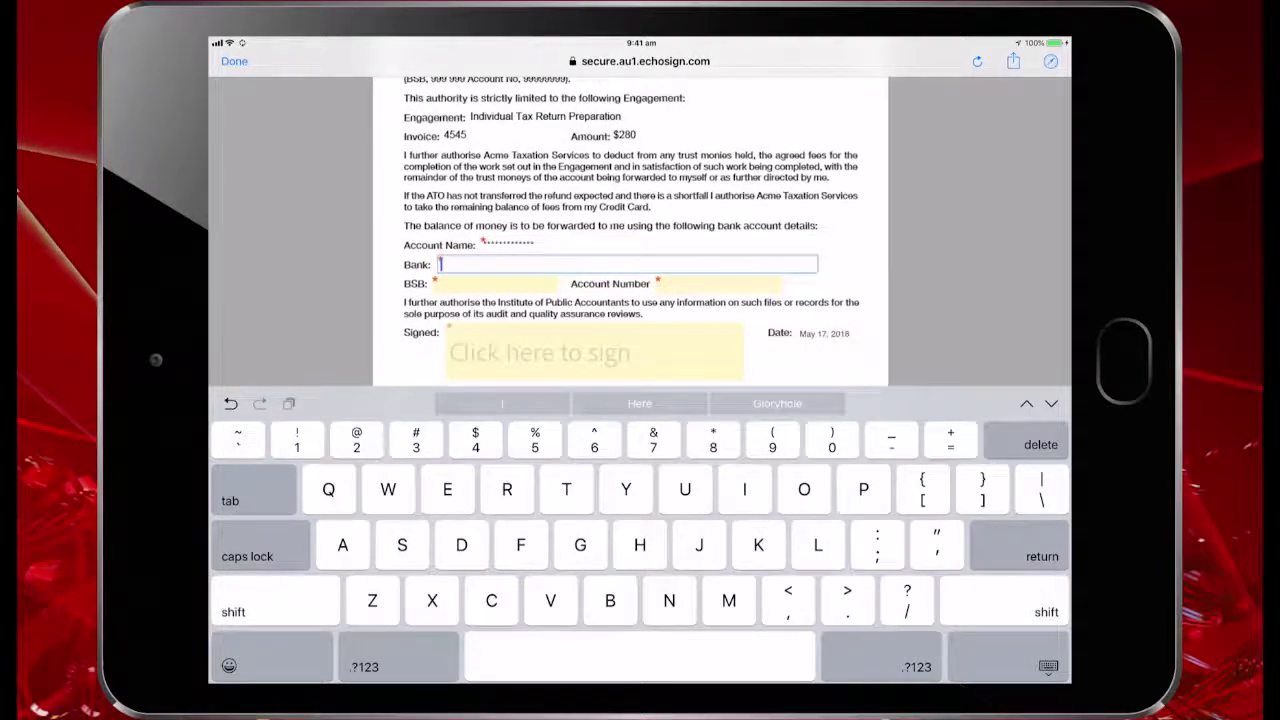
{"action": "key", "text": "Tab"}
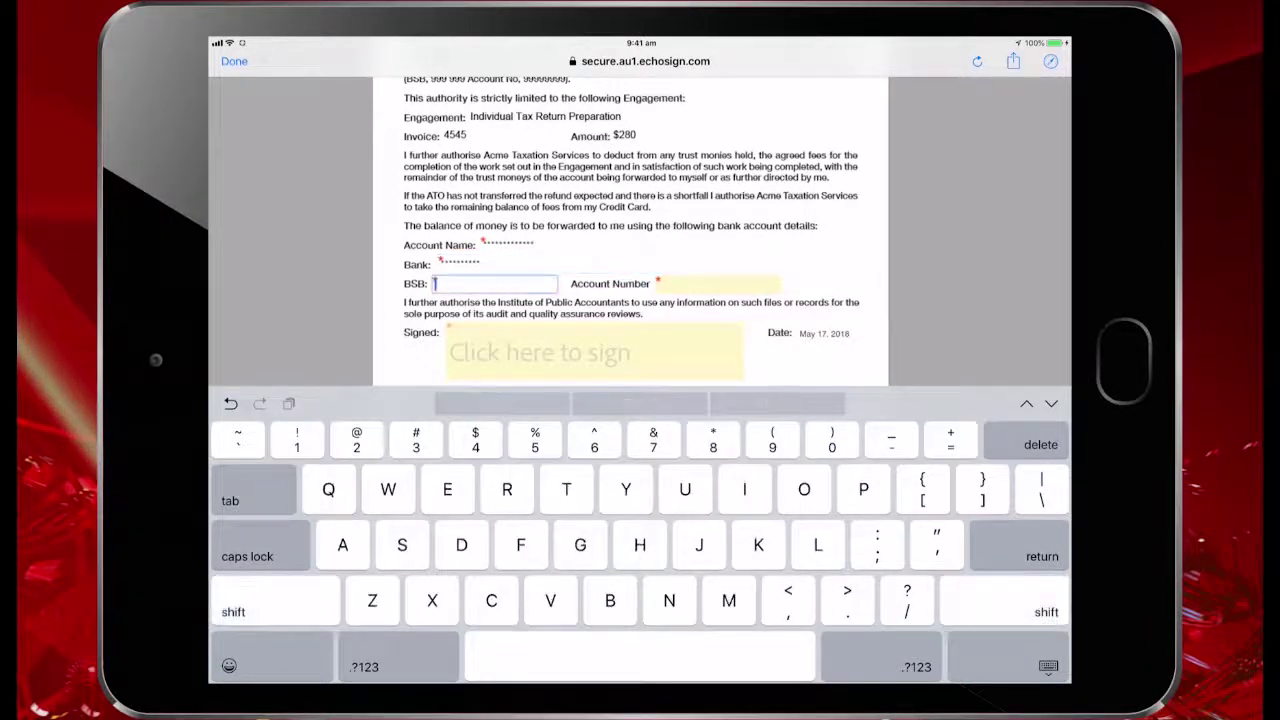
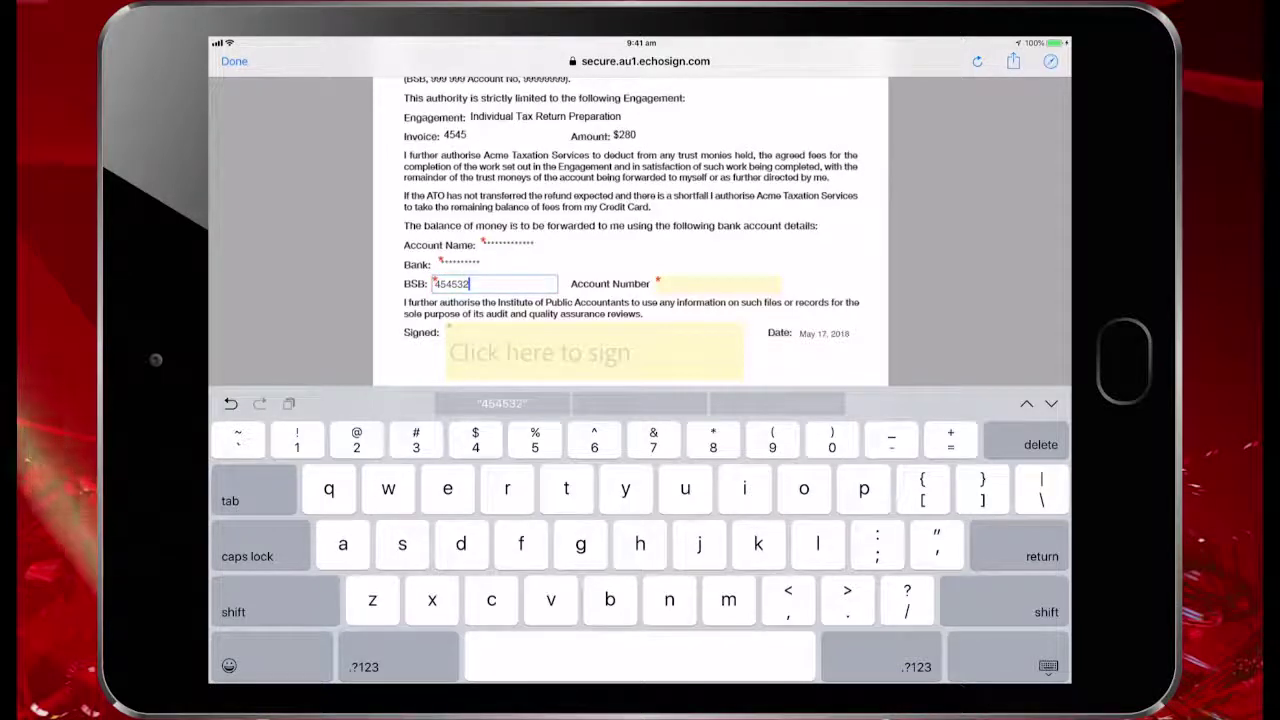
{"action": "key", "text": "Tab"}
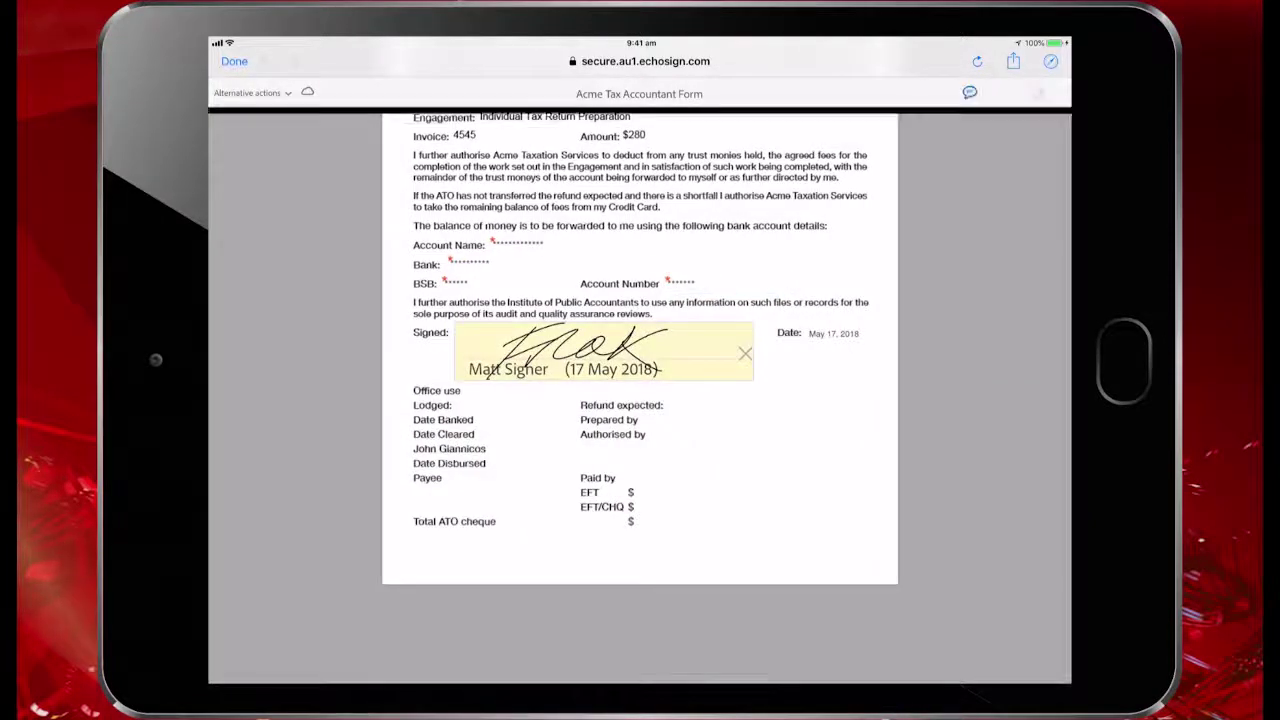
Draw a handwritten signature in the Signed field, apply it, and submit the form
{"action": "left_click", "coordinate": [560, 352]}
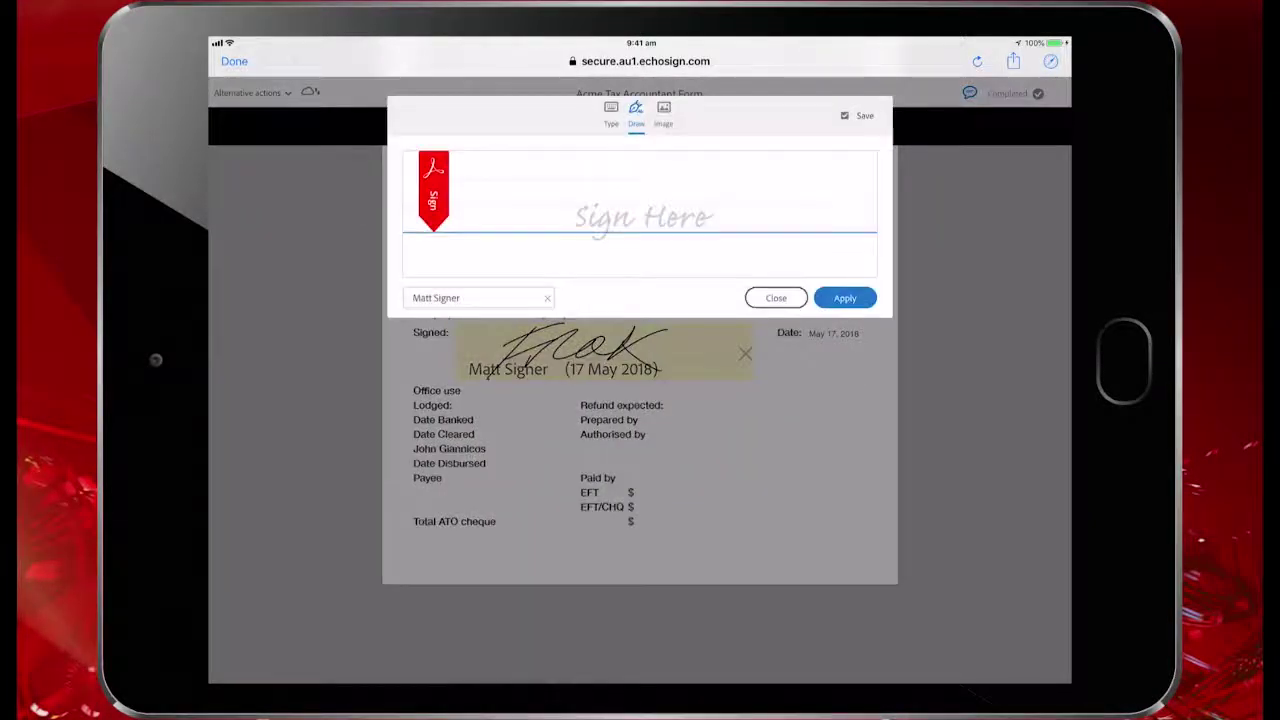
{"action": "left_click", "coordinate": [611, 114]}
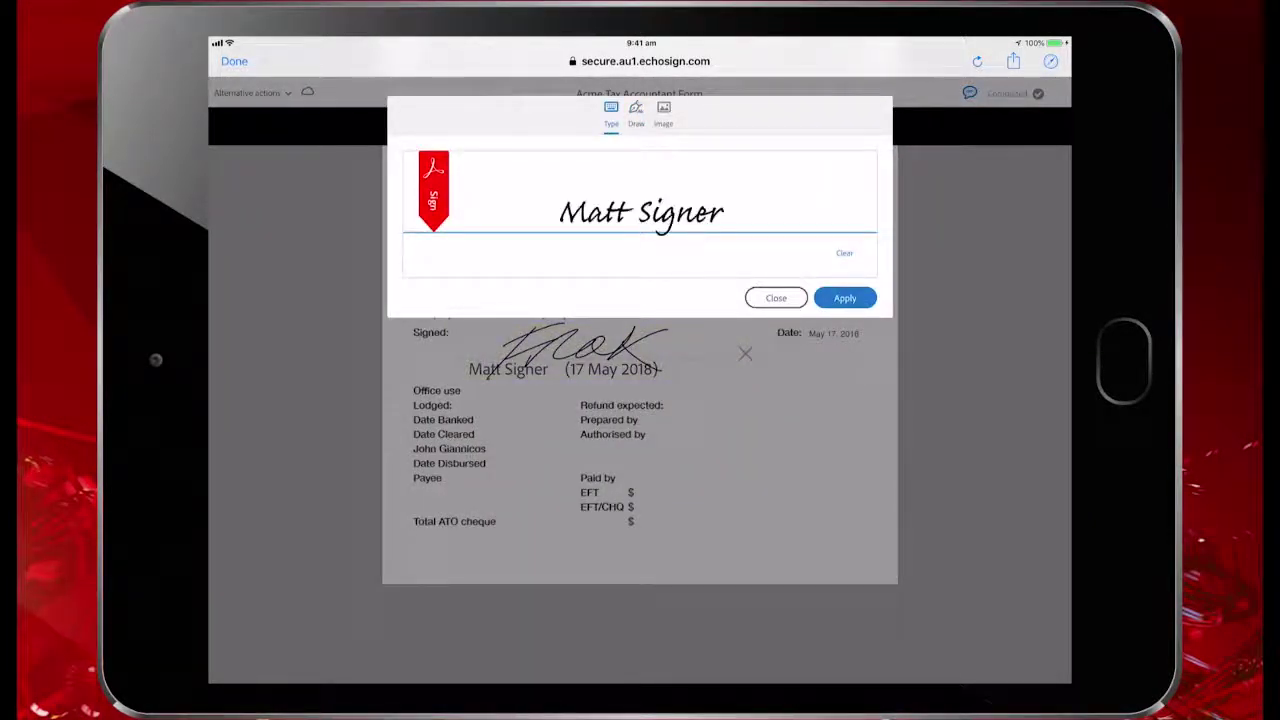
{"action": "left_click", "coordinate": [636, 114]}
{"action": "mouse_move", "coordinate": [537, 185]}
{"action": "left_mouse_down"}
{"action": "mouse_move", "coordinate": [606, 163]}
{"action": "mouse_move", "coordinate": [512, 272]}
{"action": "left_mouse_up"}
{"action": "mouse_move", "coordinate": [573, 225]}
{"action": "left_mouse_down"}
{"action": "mouse_move", "coordinate": [645, 185]}
{"action": "mouse_move", "coordinate": [766, 200]}
{"action": "mouse_move", "coordinate": [851, 176]}
{"action": "left_mouse_up"}
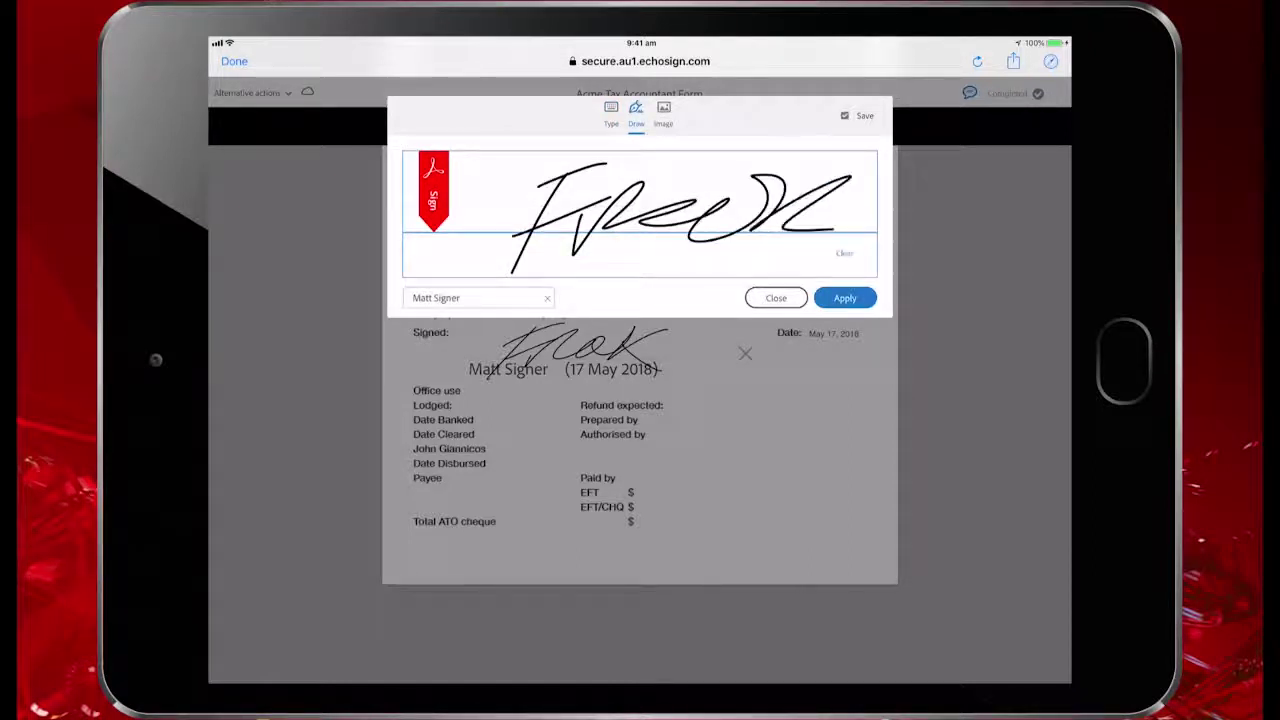
{"action": "left_click", "coordinate": [639, 216]}
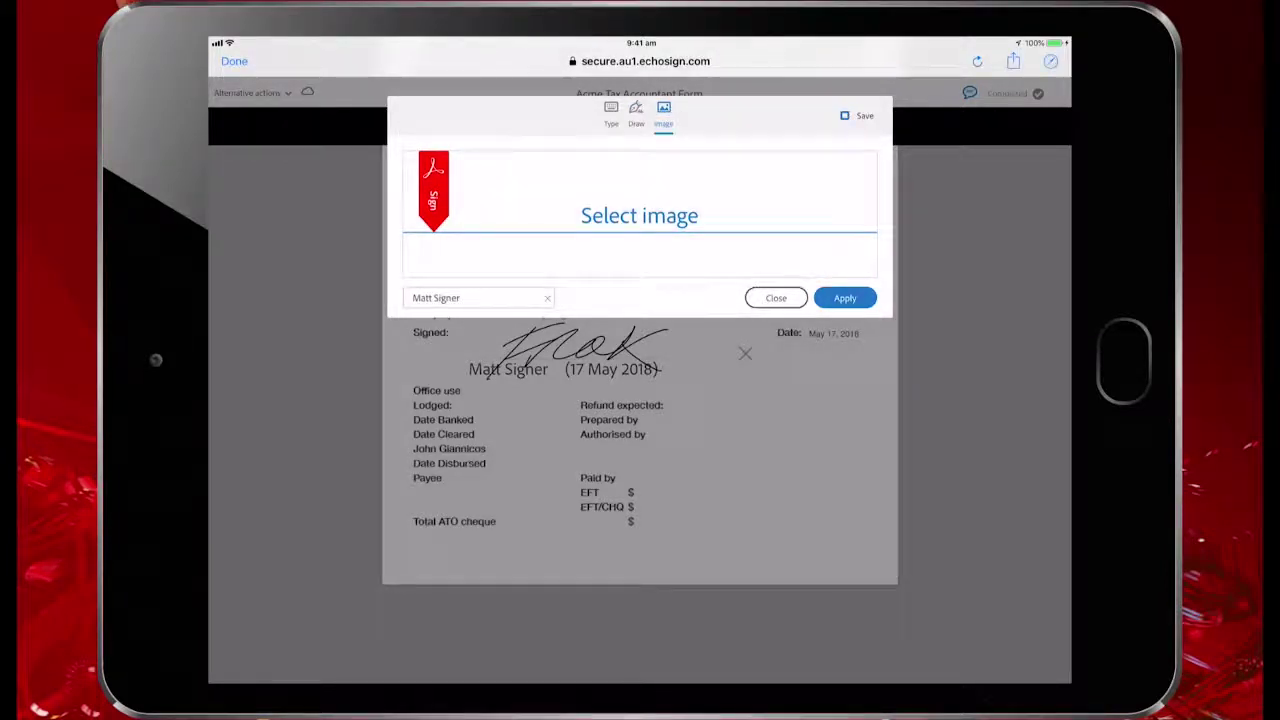
{"action": "left_click", "coordinate": [636, 114]}
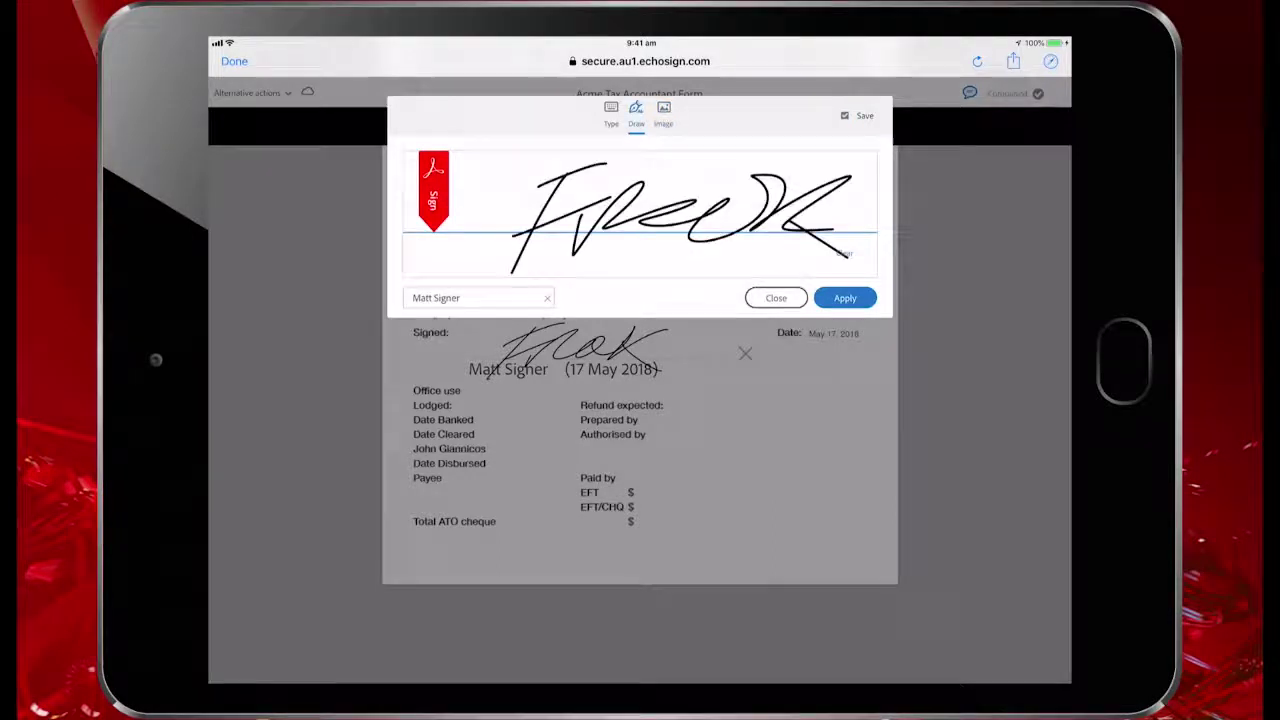
{"action": "left_click", "coordinate": [845, 298]}
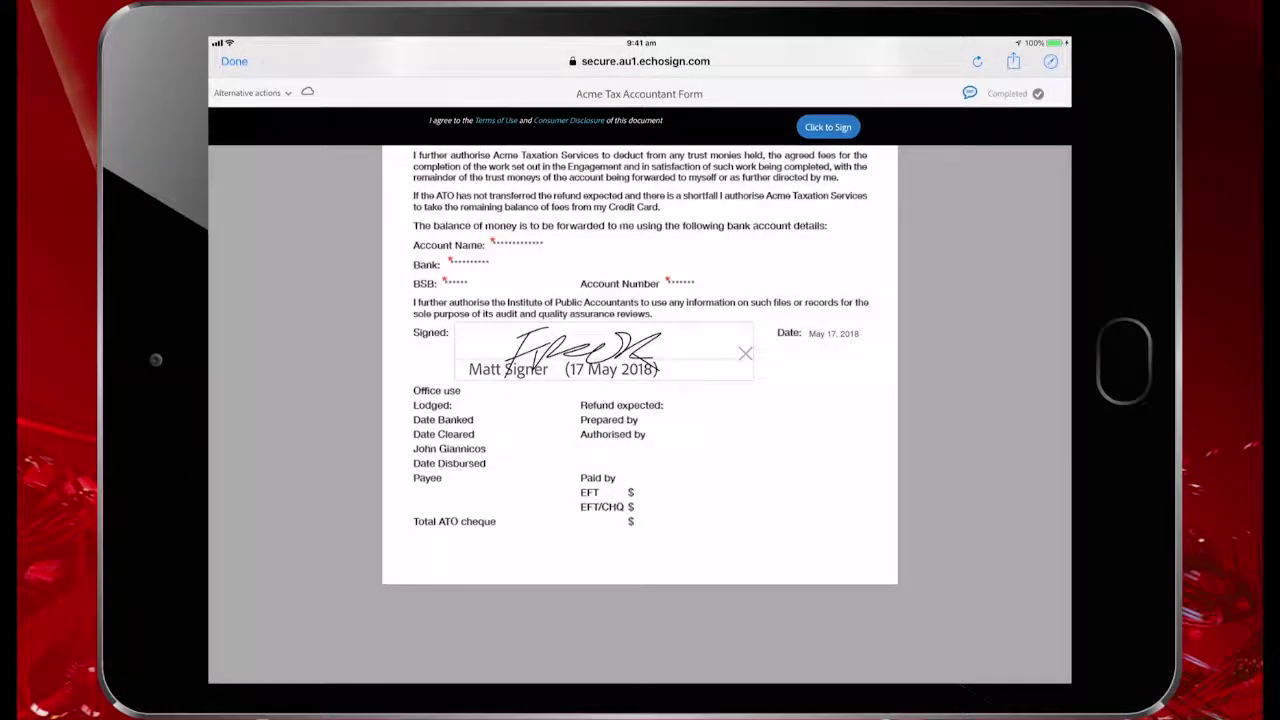
{"action": "left_click", "coordinate": [828, 127]}
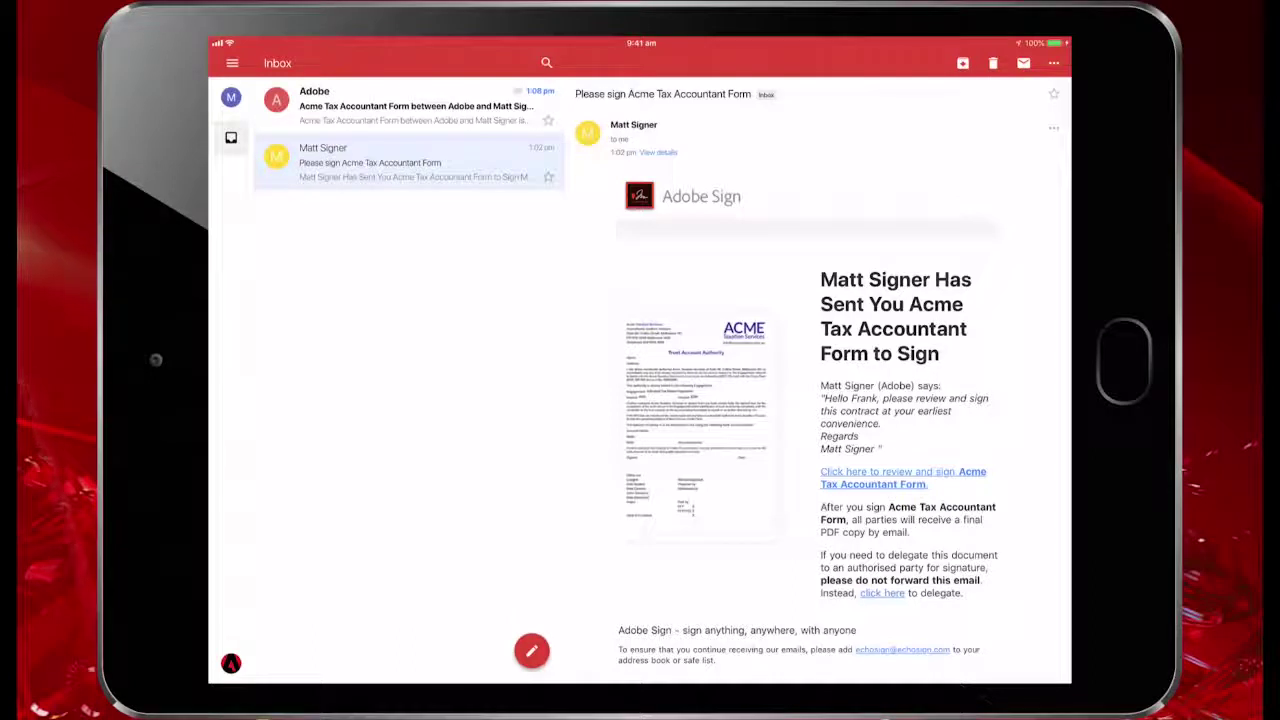
Read the 'Signed and Filed' email, then open the Acme Tax Accountant Form's details under Signed
{"action": "left_click", "coordinate": [410, 105]}
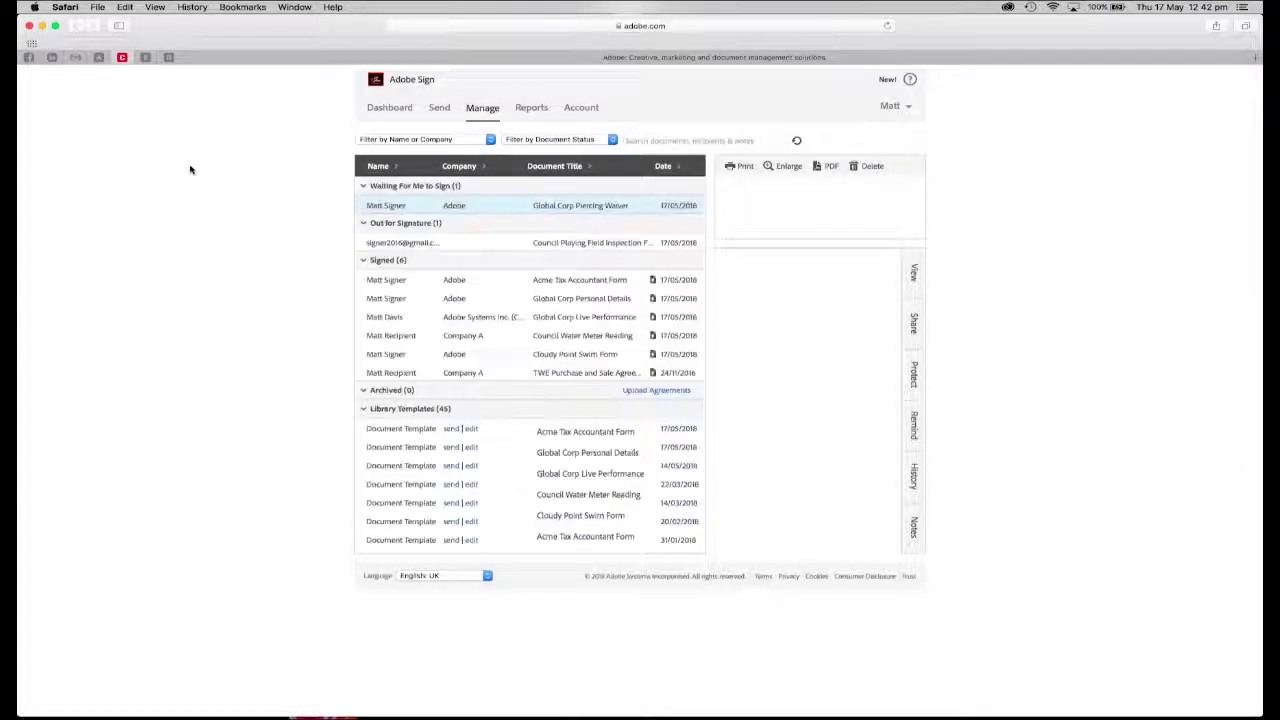
{"action": "left_click", "coordinate": [496, 278]}
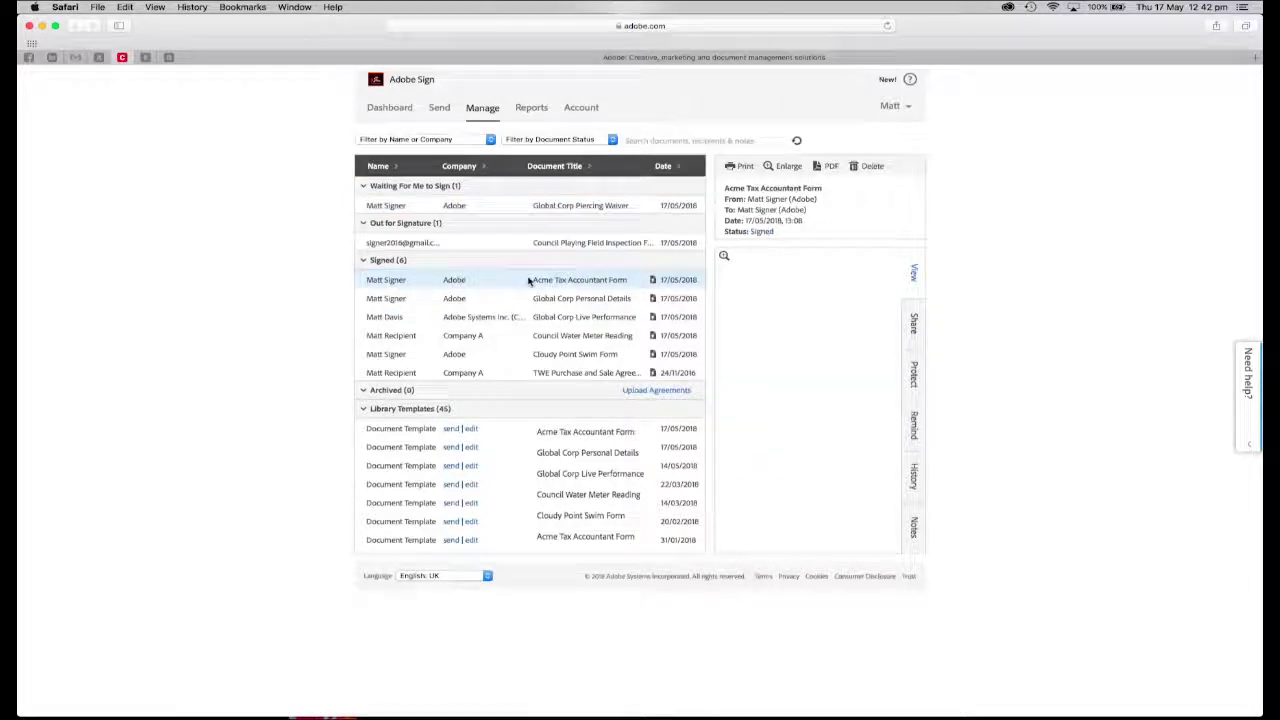